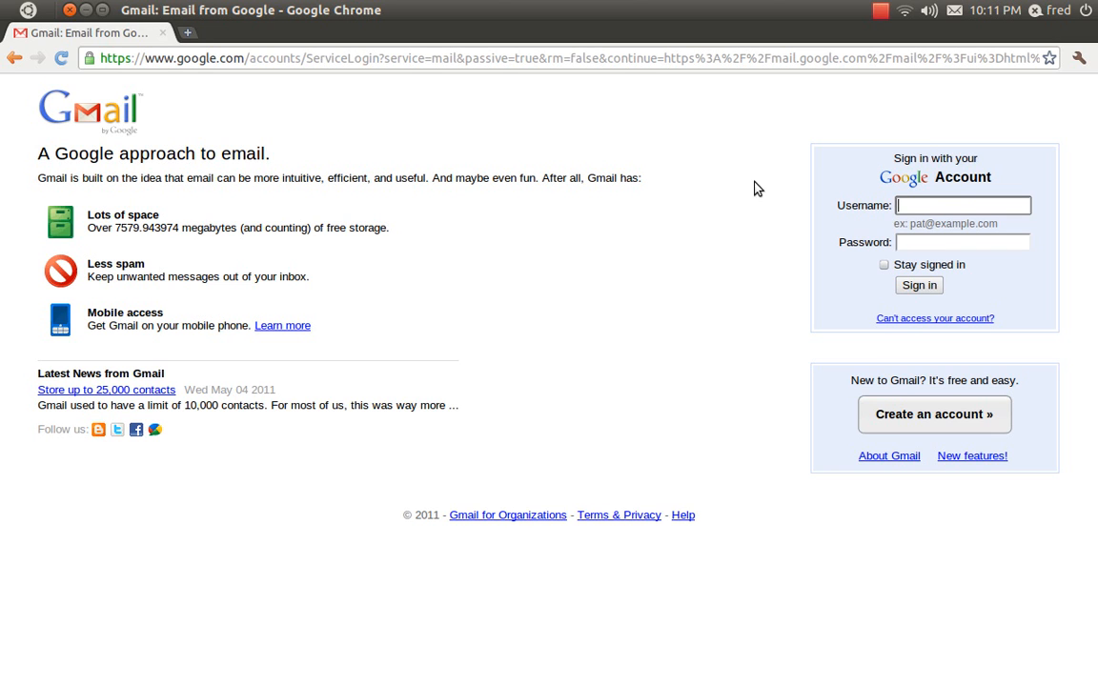
pyautogui.click(663, 58)
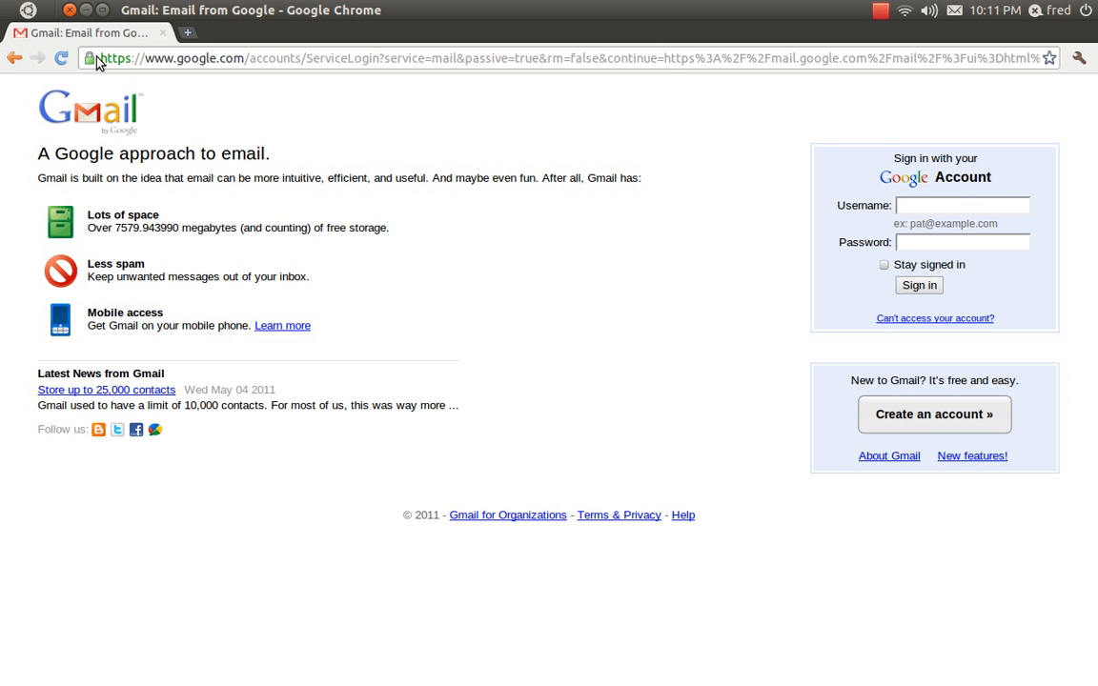
pyautogui.moveTo(95, 55); pyautogui.dragTo(344, 140)
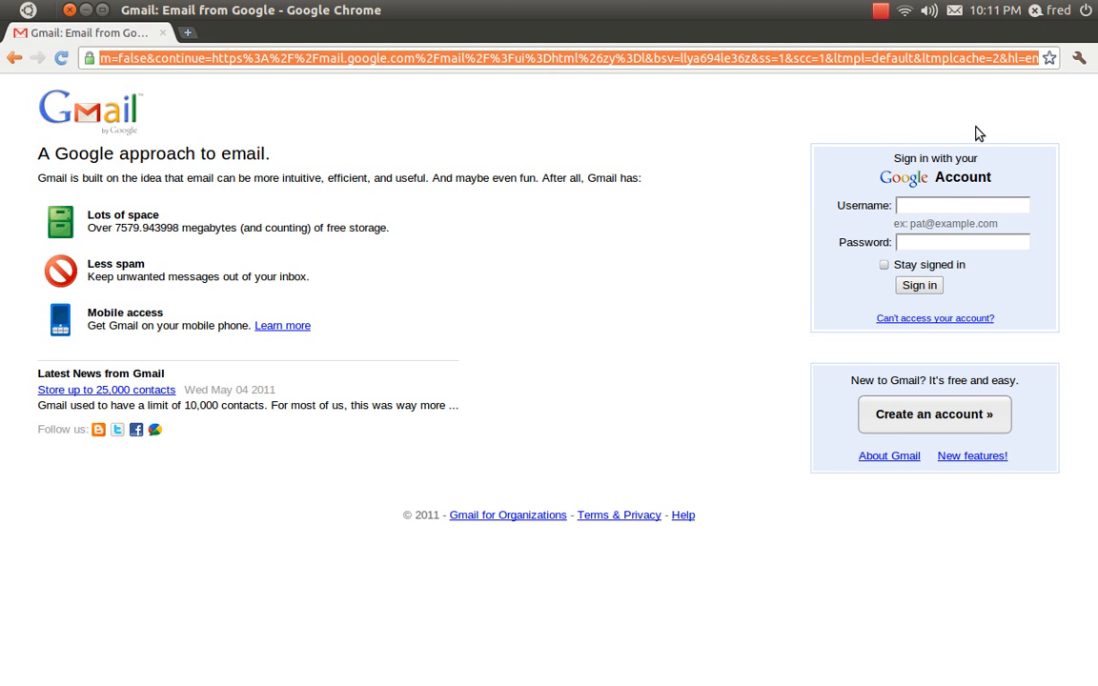
pyautogui.write('www.')
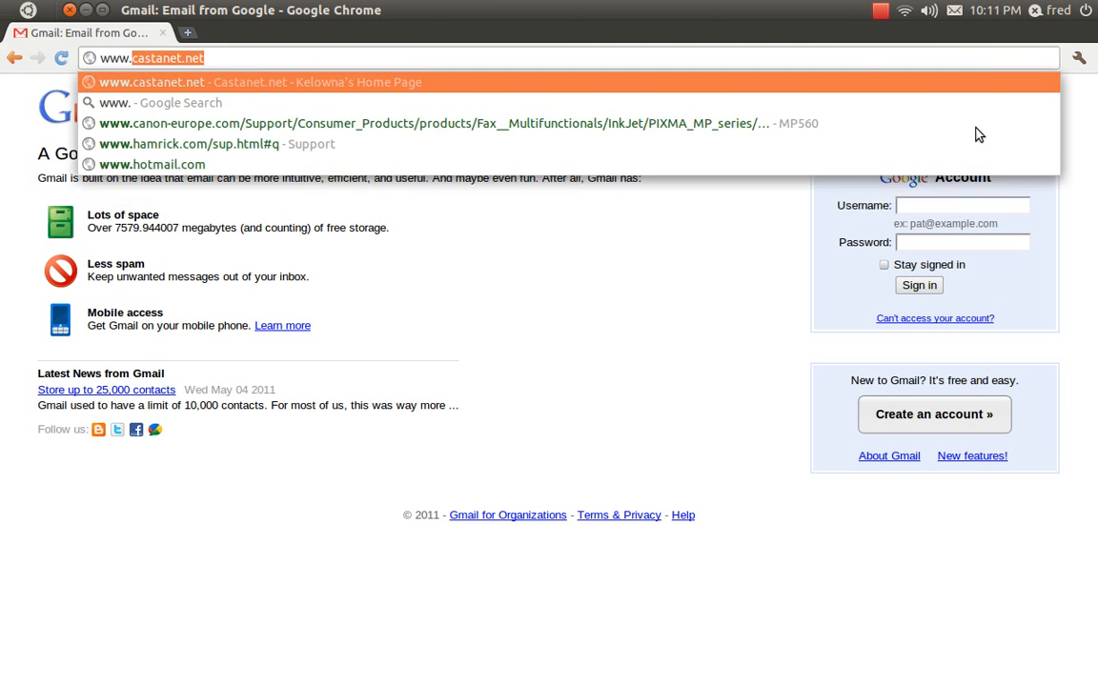
pyautogui.write('goog')
pyautogui.press('BackSpace')
pyautogui.press('BackSpace')
pyautogui.press('BackSpace')
pyautogui.press('BackSpace')
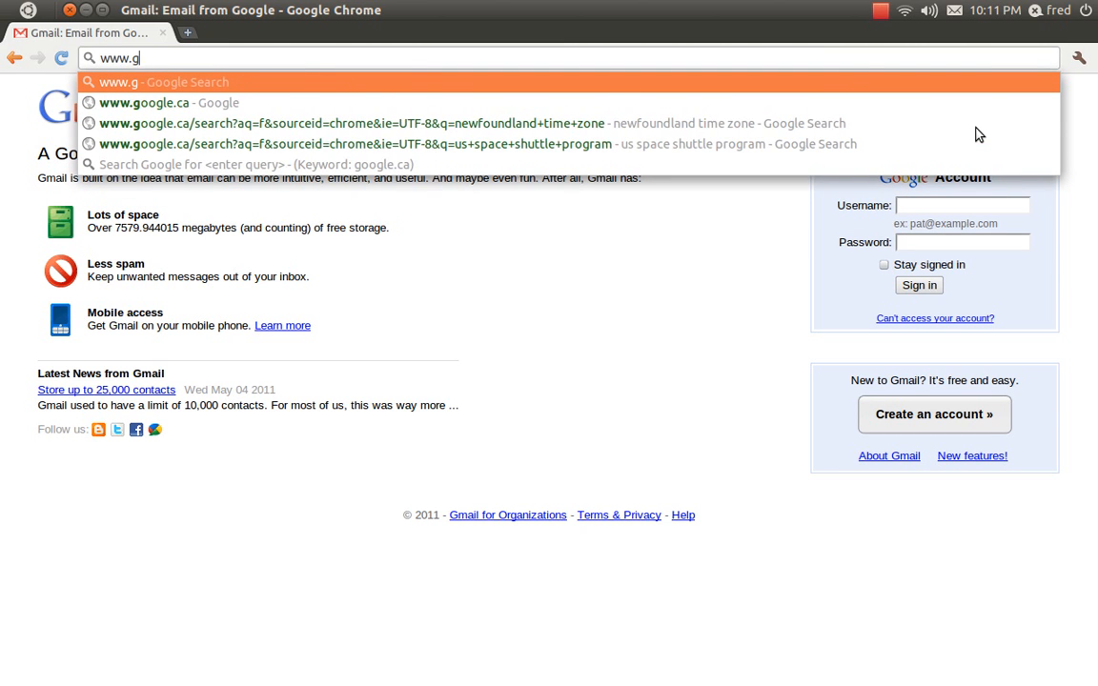
pyautogui.write('gmail')
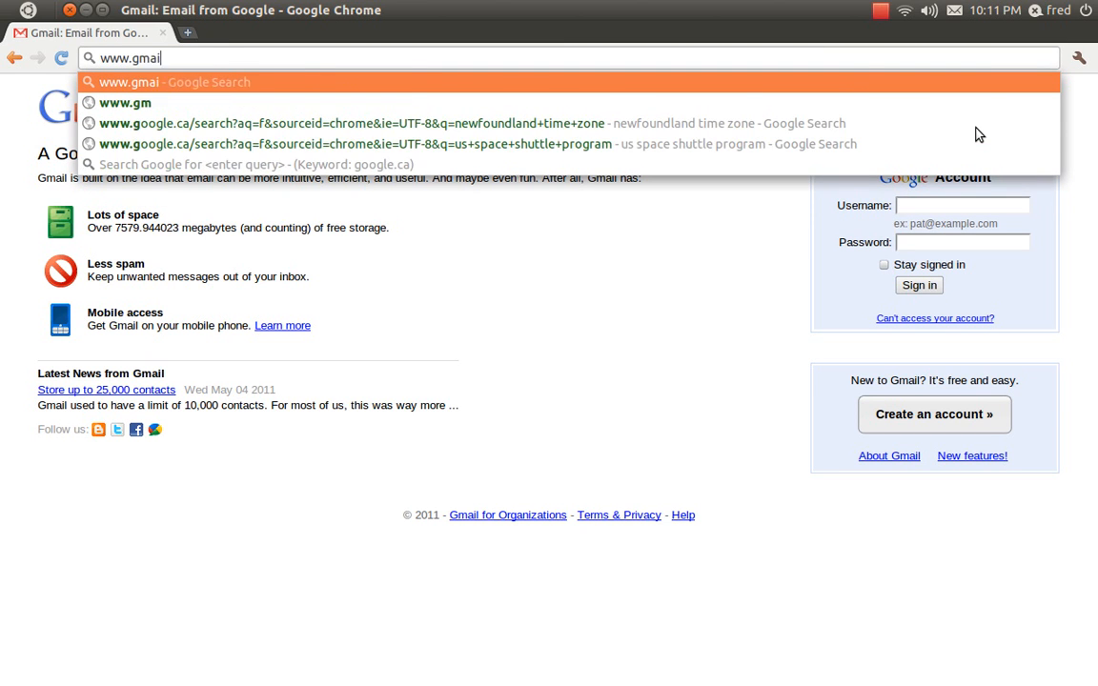
pyautogui.write('.com')
pyautogui.press('Return')
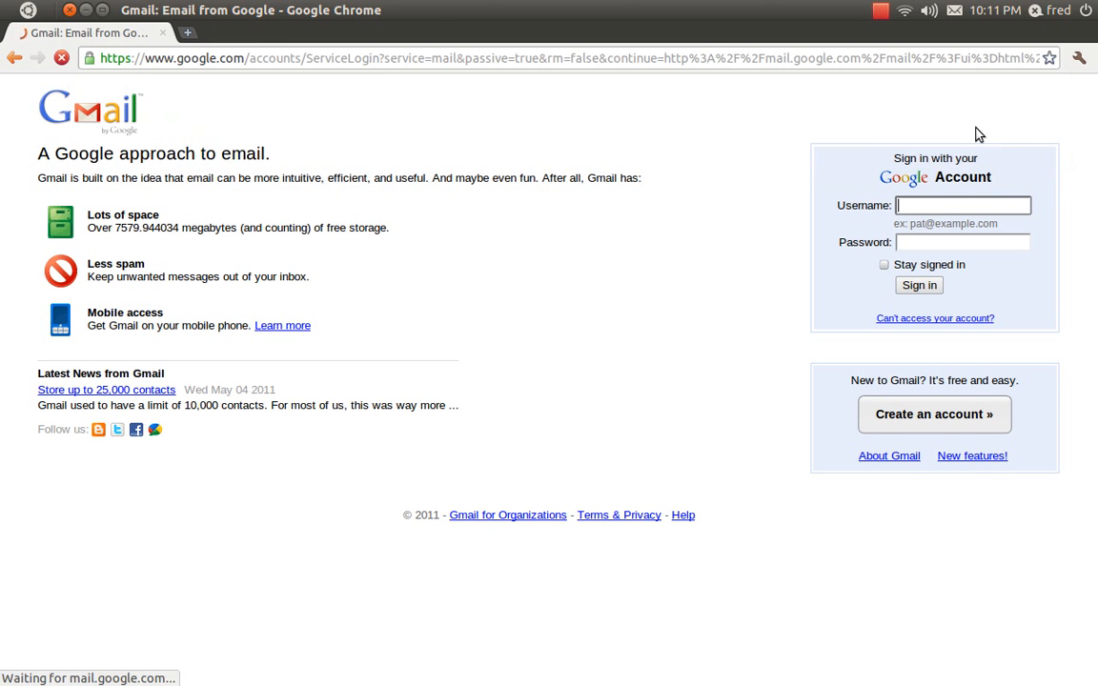
# Enter the Google account's e-mail address as the username on the Gmail sign-in page.
pyautogui.click(988, 205)
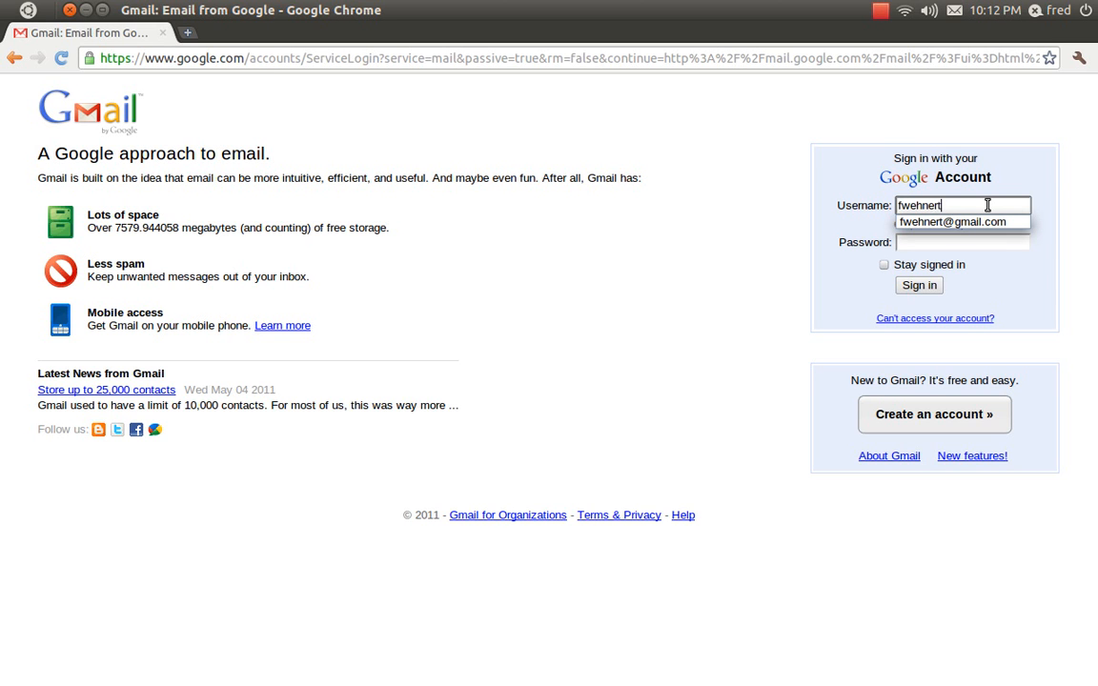
pyautogui.press('Tab')
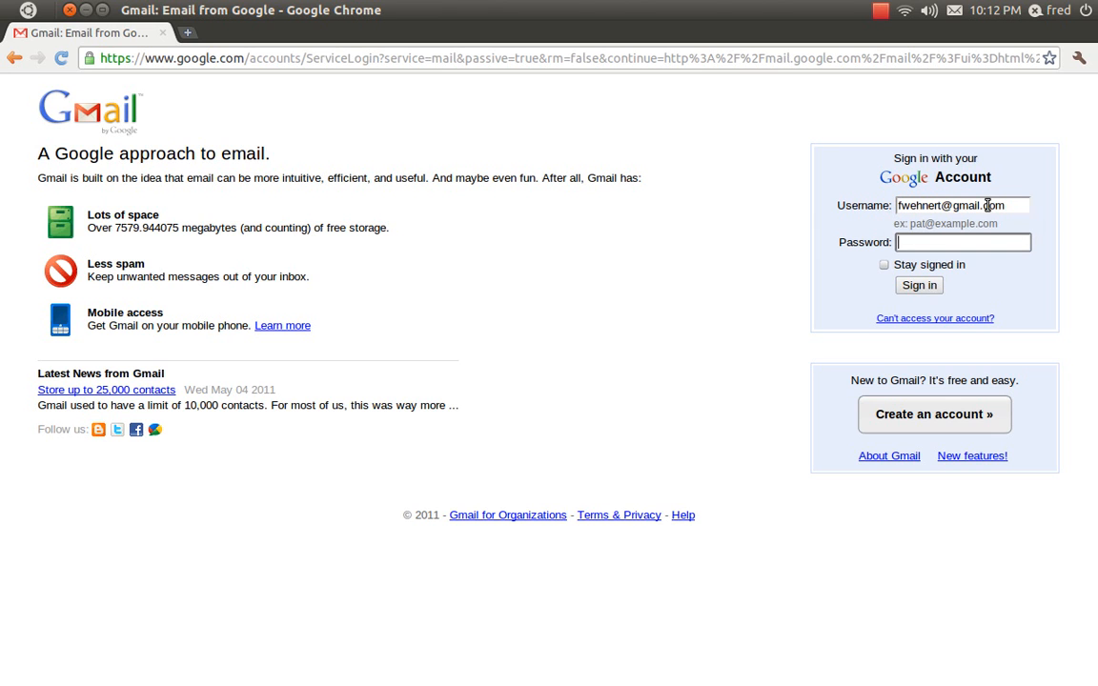
# Enter the account password, sign in, and dismiss the save-password prompt.
pyautogui.write('****************')
pyautogui.click(932, 288)
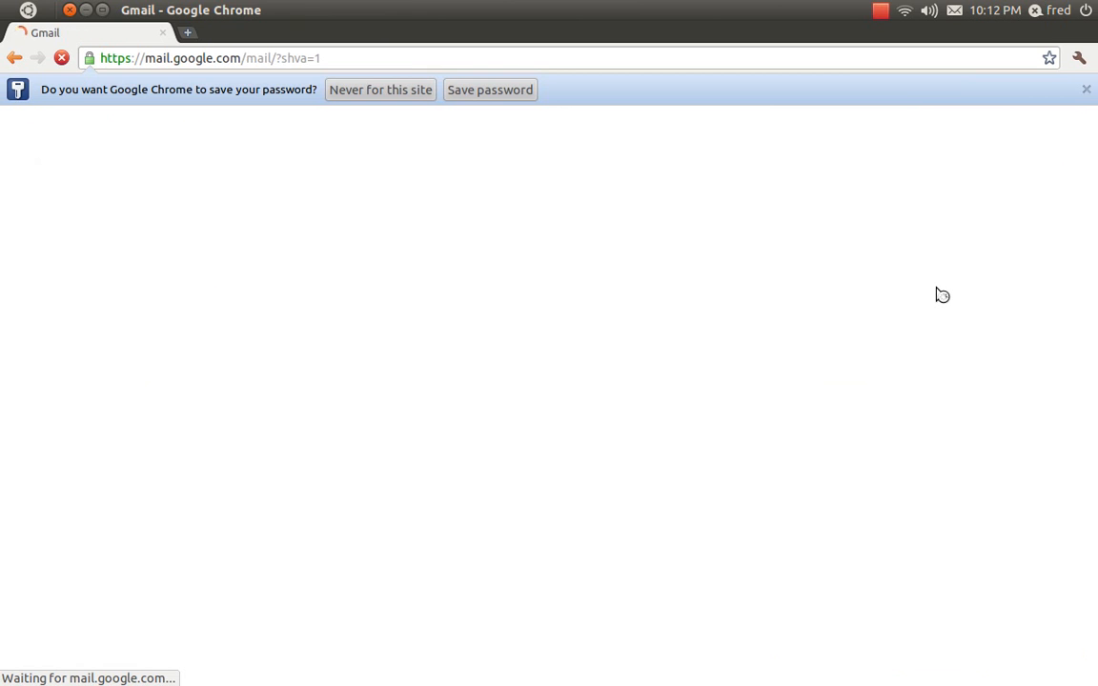
pyautogui.click(1085, 89)
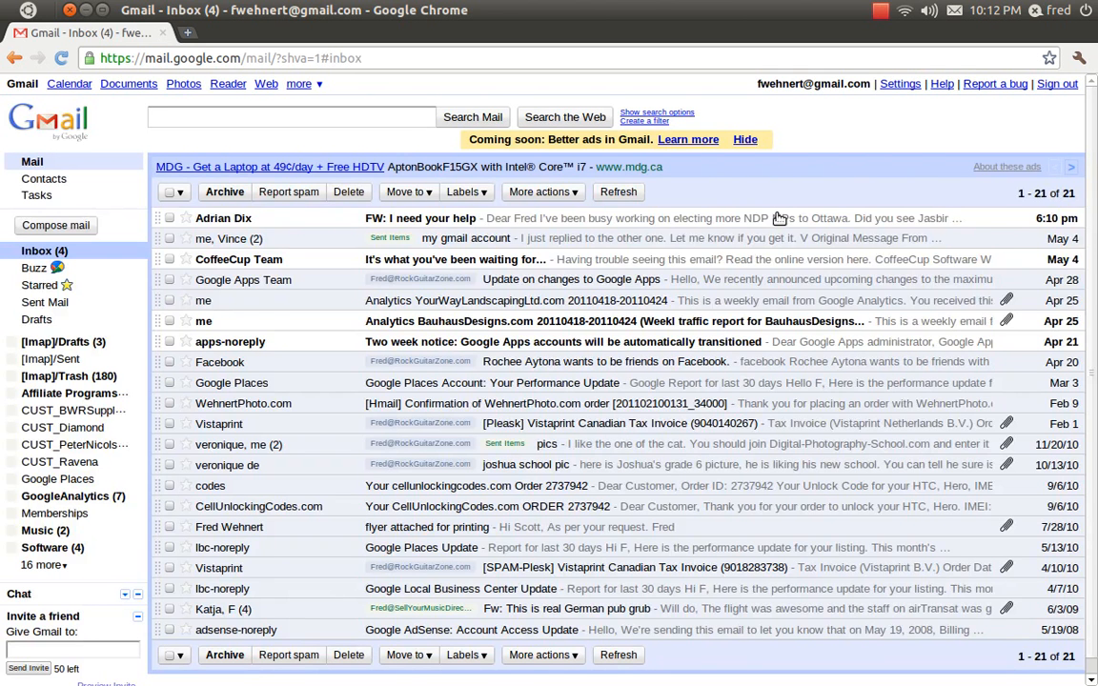
# In the Accounts and Import settings, delete the secondary send-mail-as address and the existing POP3 mail account.
pyautogui.click(897, 85)
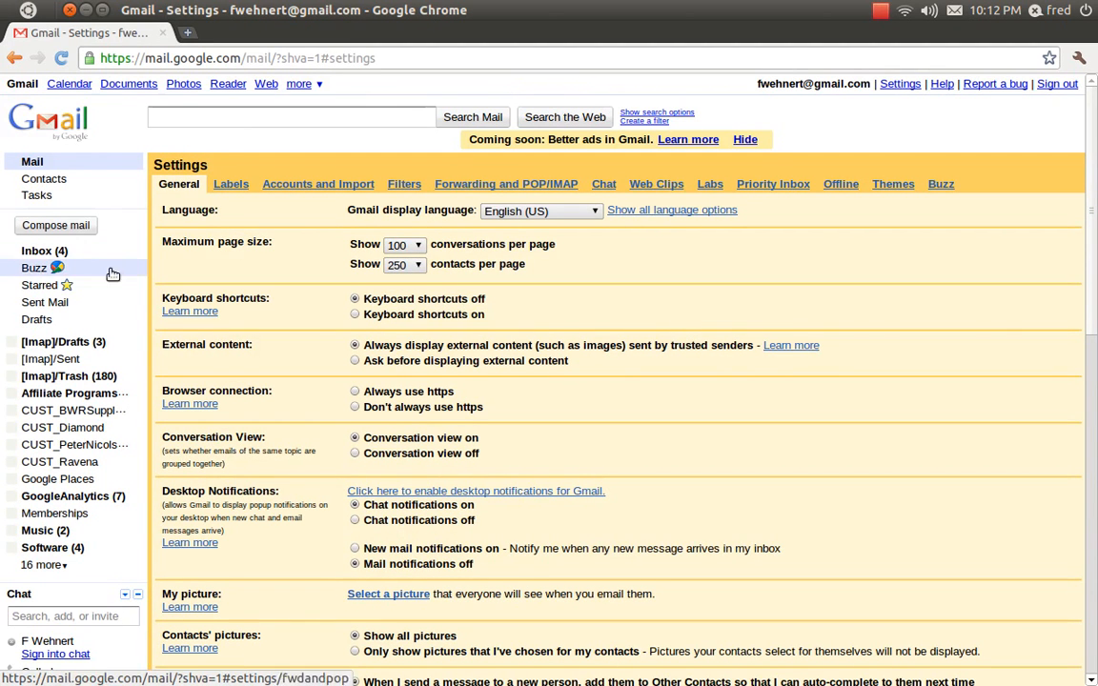
pyautogui.click(321, 187)
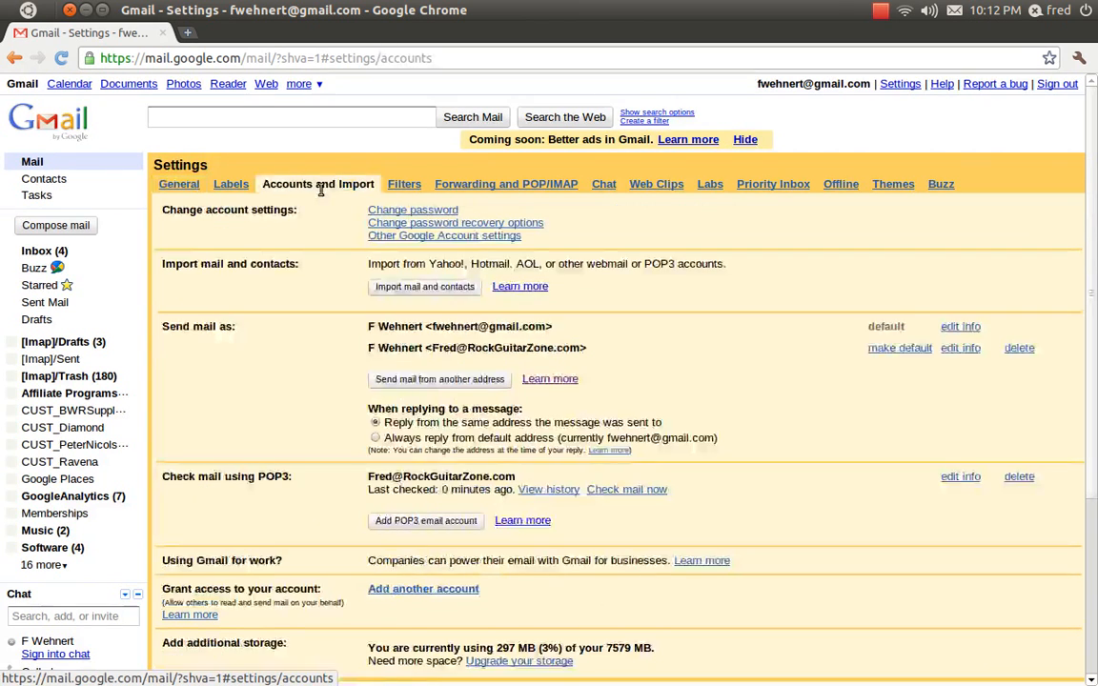
pyautogui.click(1019, 349)
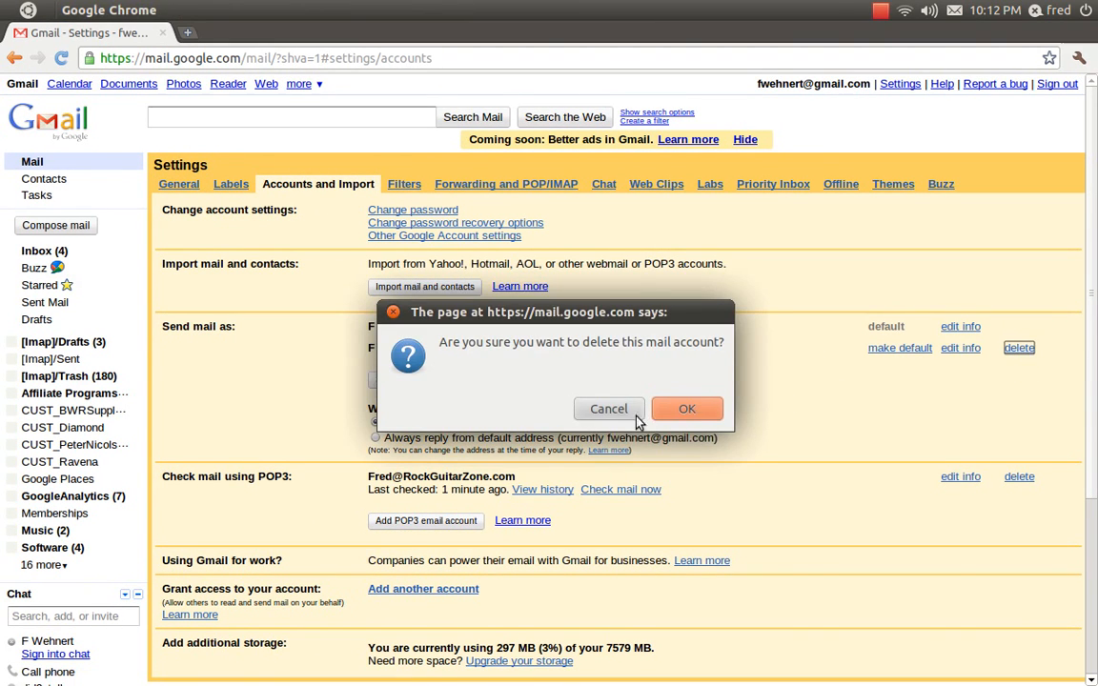
pyautogui.click(696, 408)
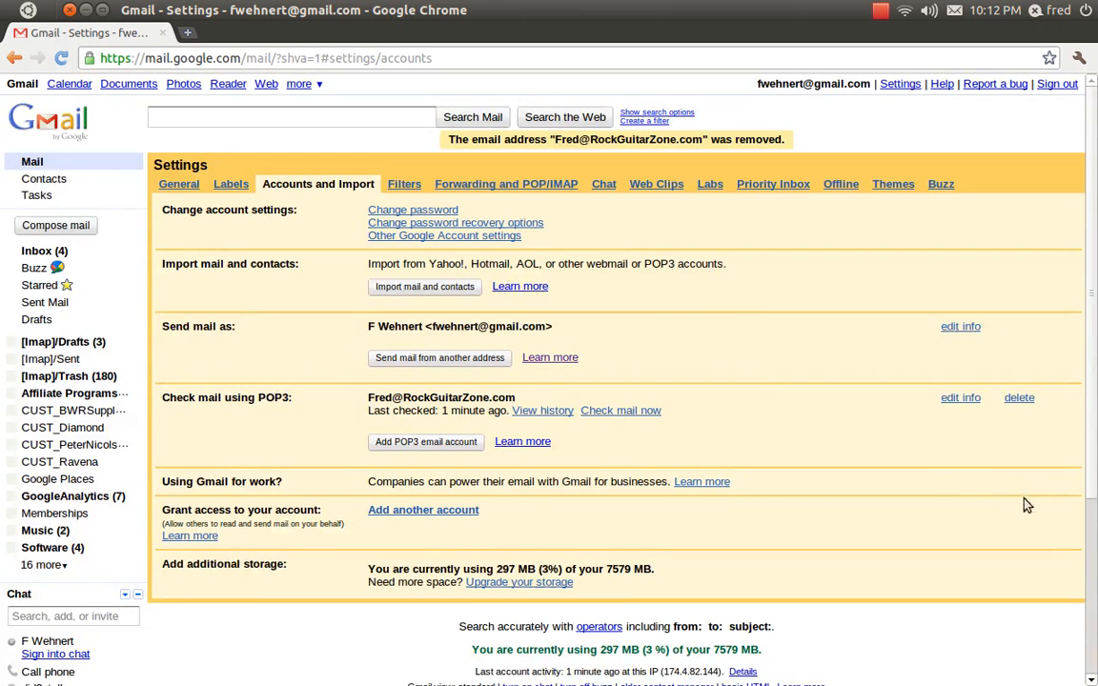
pyautogui.click(1019, 399)
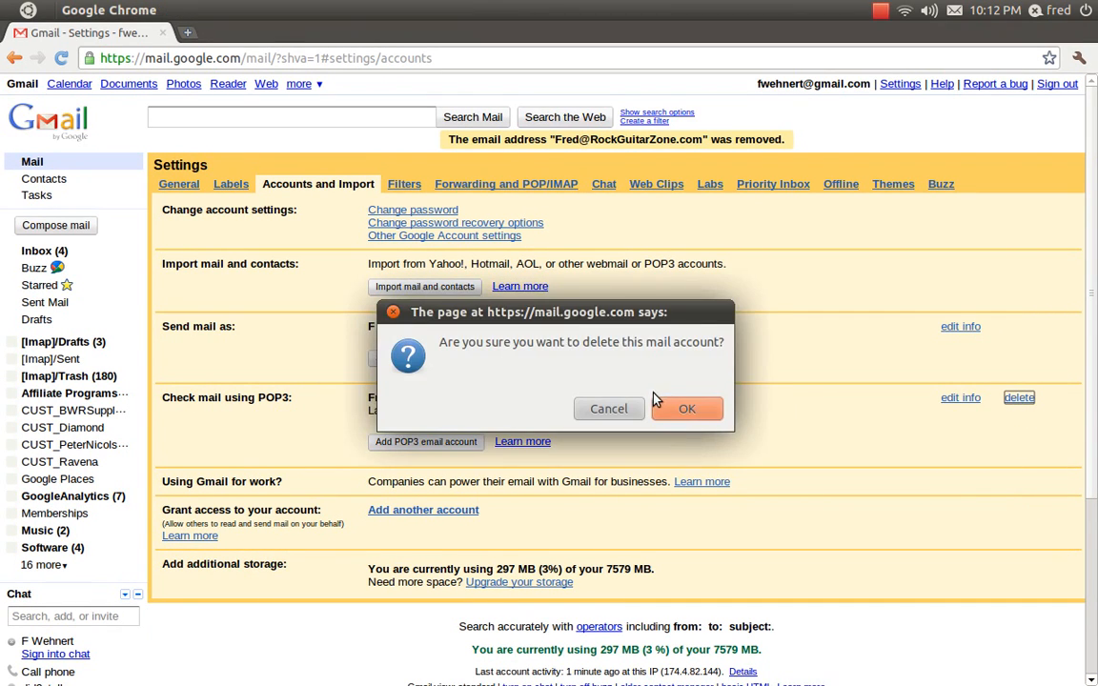
pyautogui.click(682, 409)
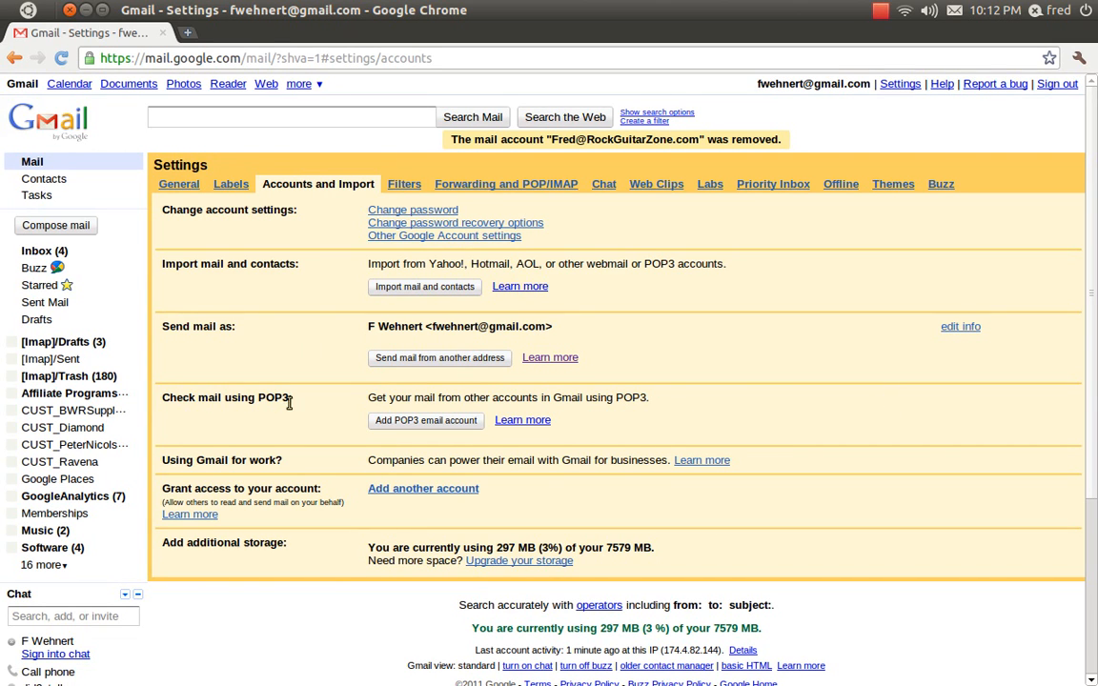
# Start adding a POP3 email account and enter the mail account's e-mail address, then continue.
pyautogui.click(430, 428)
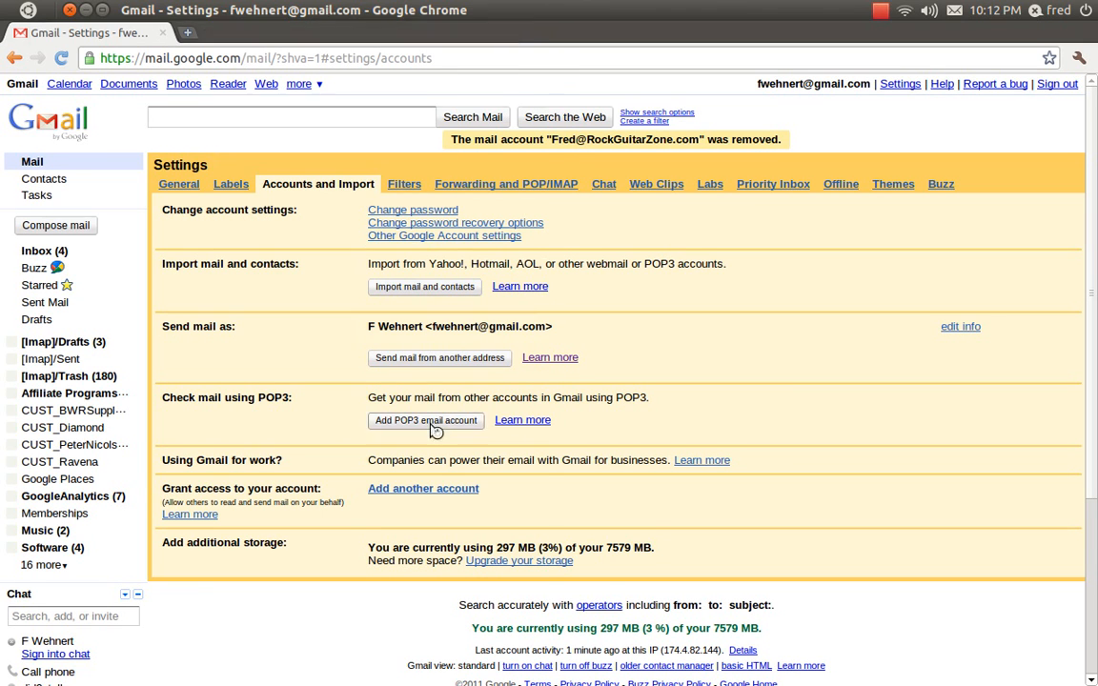
pyautogui.click(178, 161)
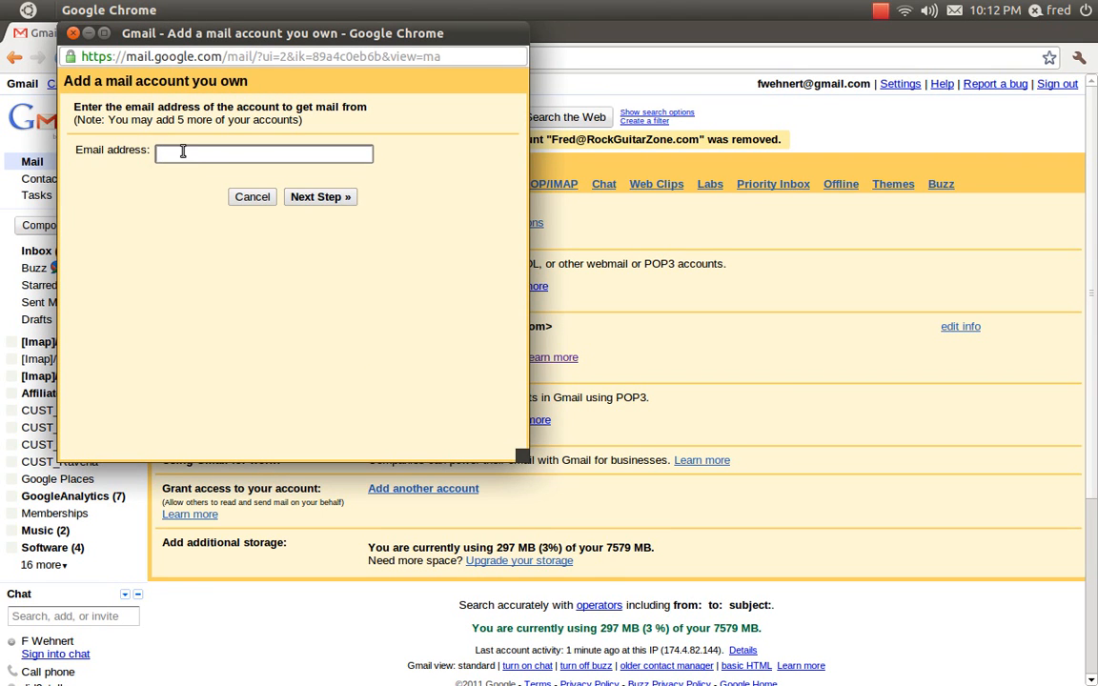
pyautogui.click(183, 151)
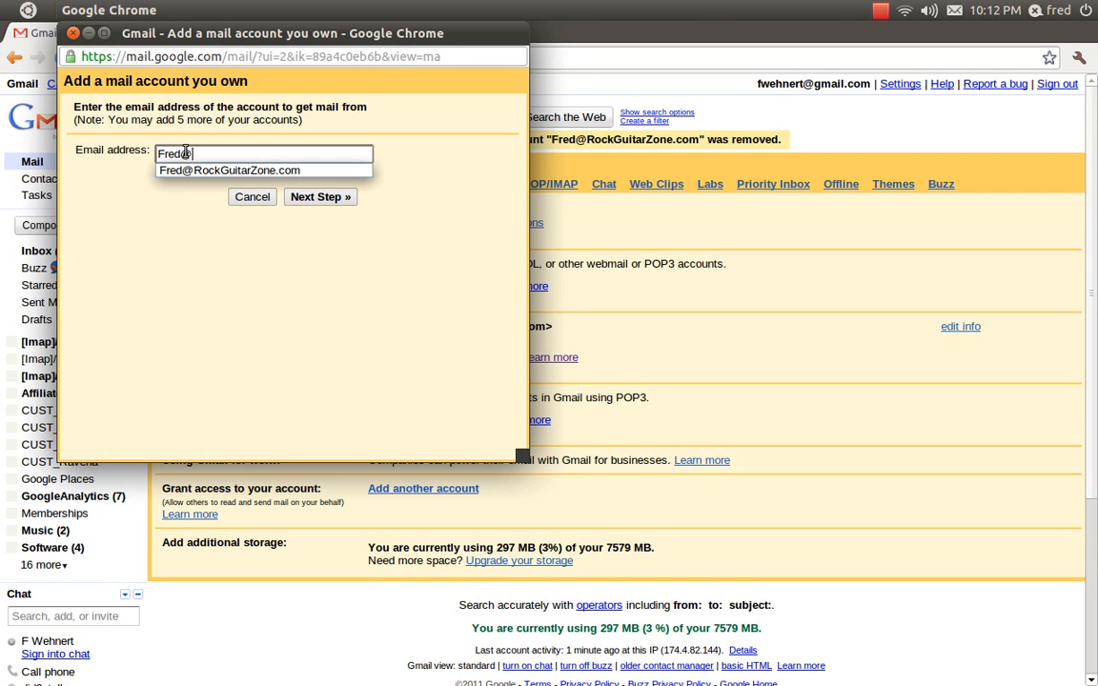
pyautogui.click(316, 355)
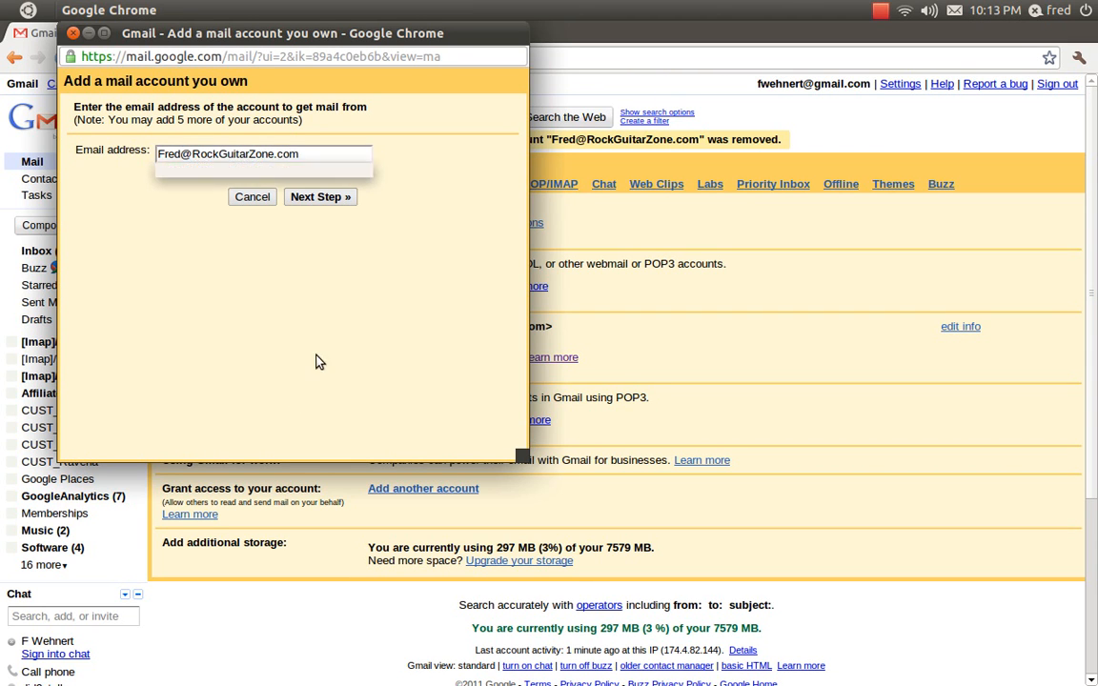
pyautogui.click(327, 198)
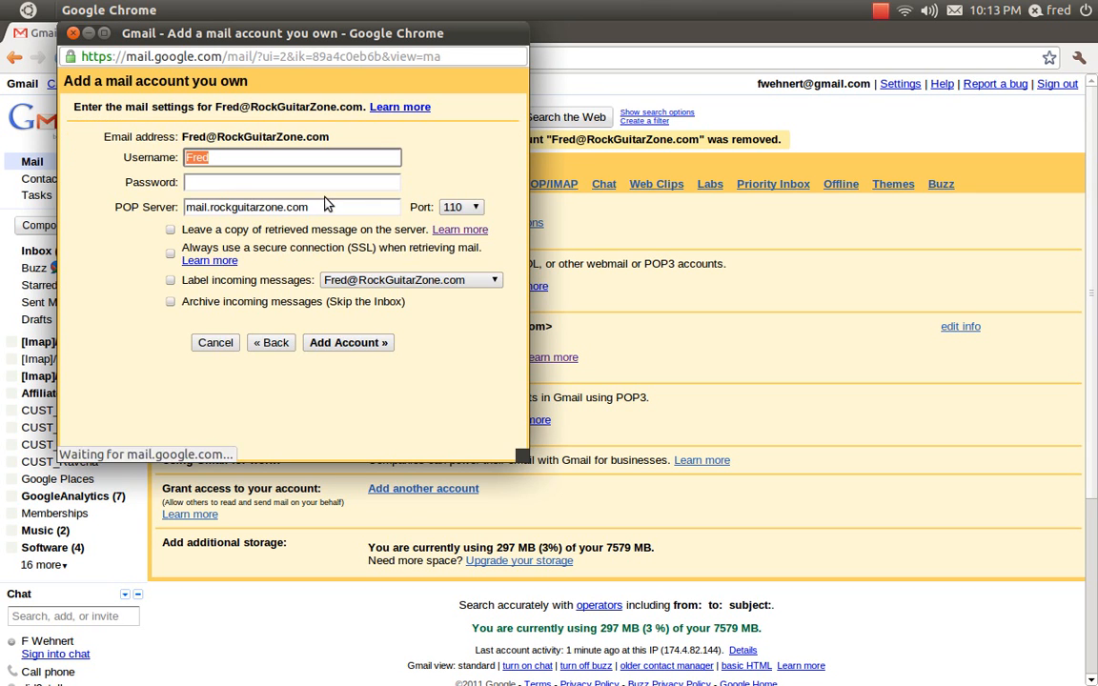
# Set the POP3 username to the full e-mail address of the mail account.
pyautogui.click(235, 157)
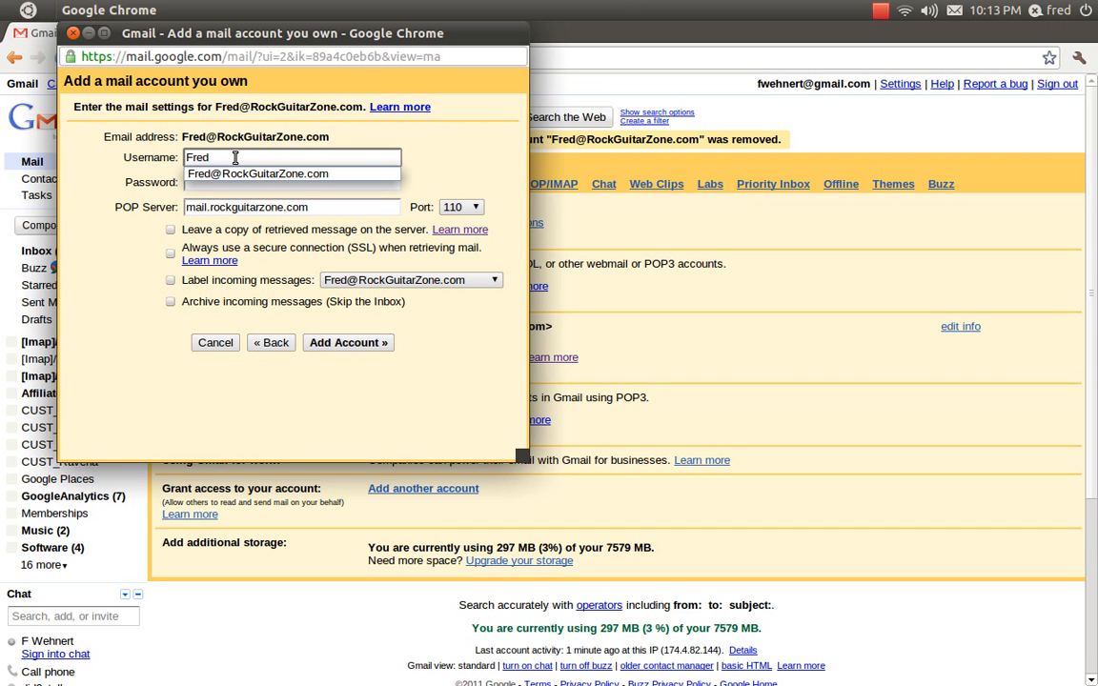
pyautogui.write('@RockGuitarZone')
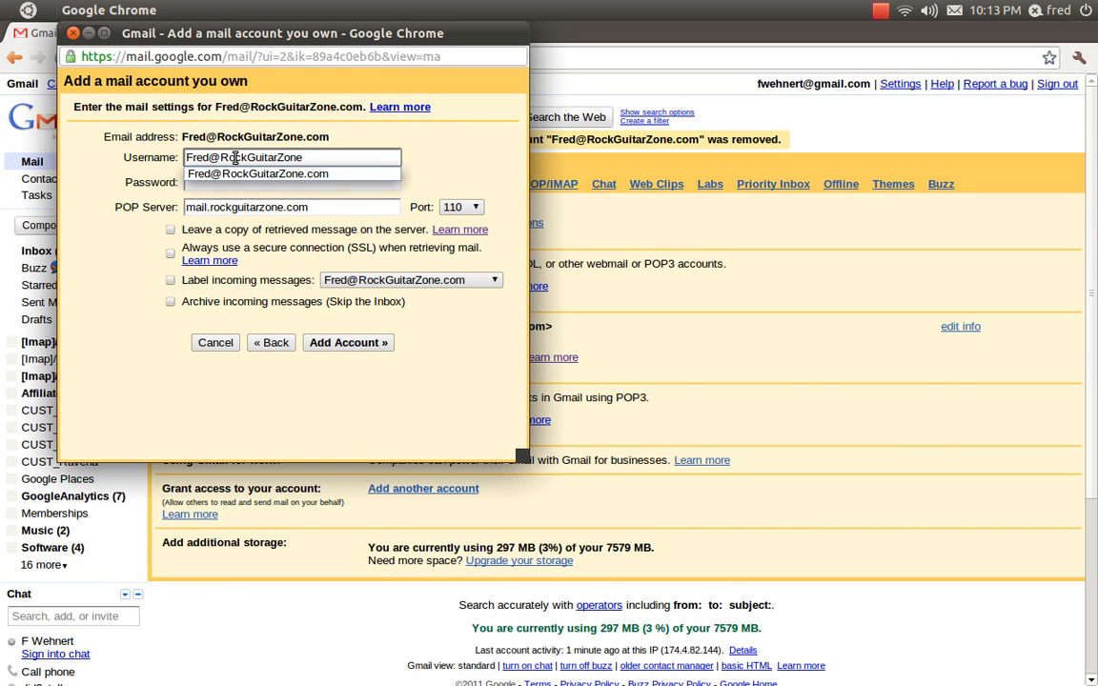
pyautogui.write('.com')
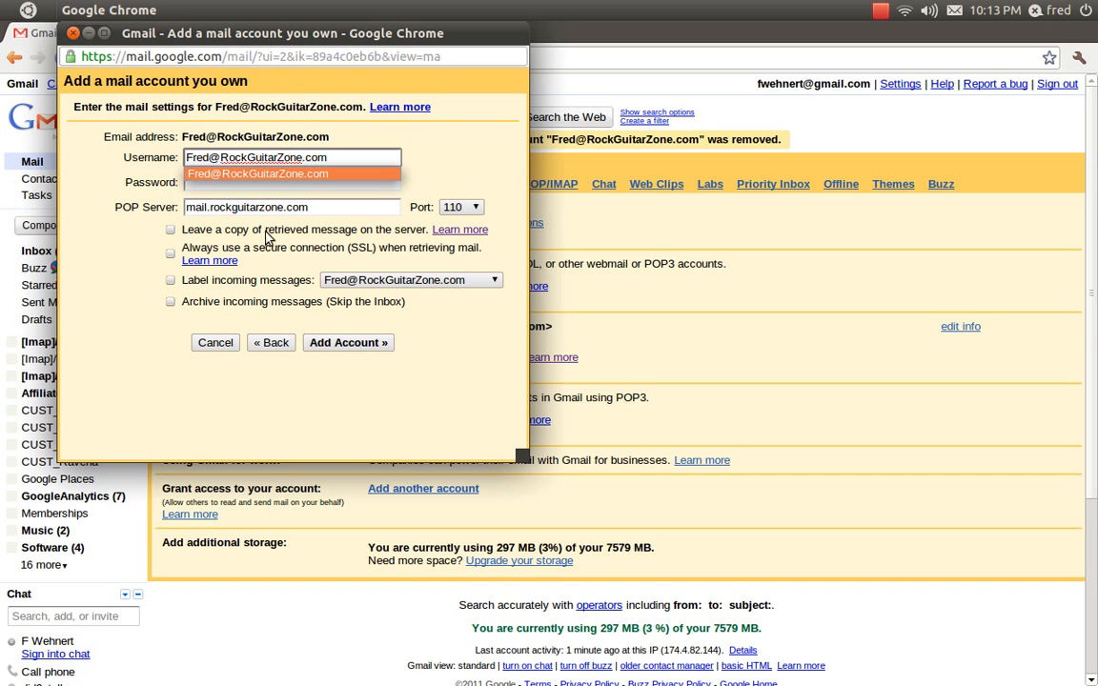
# Enter the mail account's password, keep incoming messages labelled, and add the POP3 account.
pyautogui.click(140, 185)
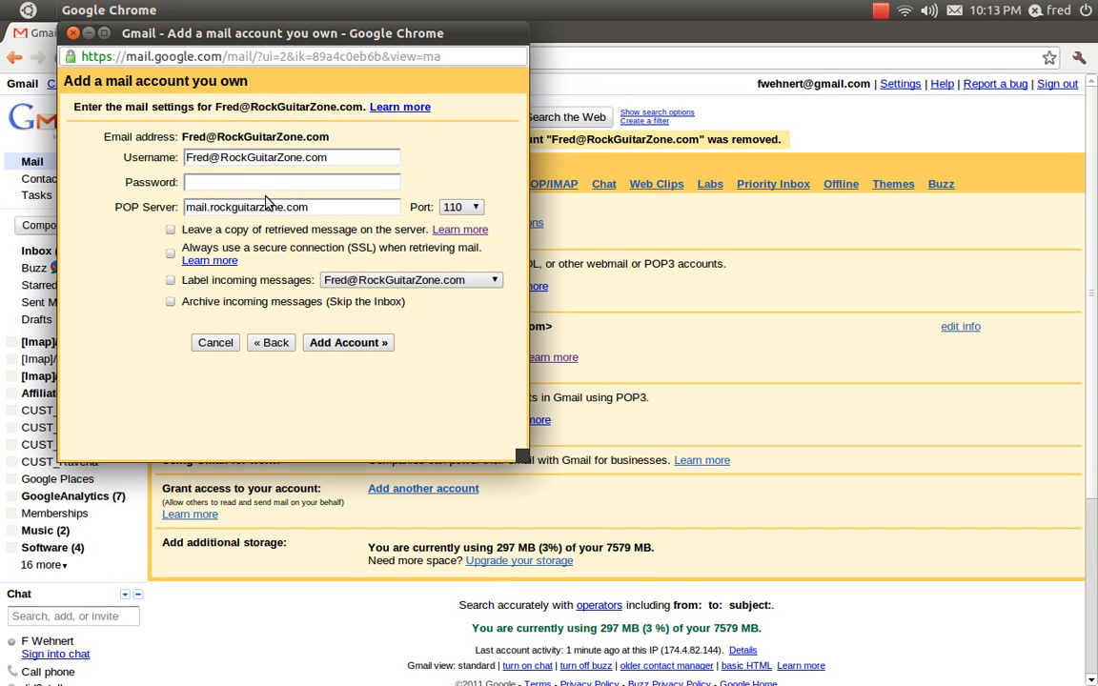
pyautogui.write('•••••••')
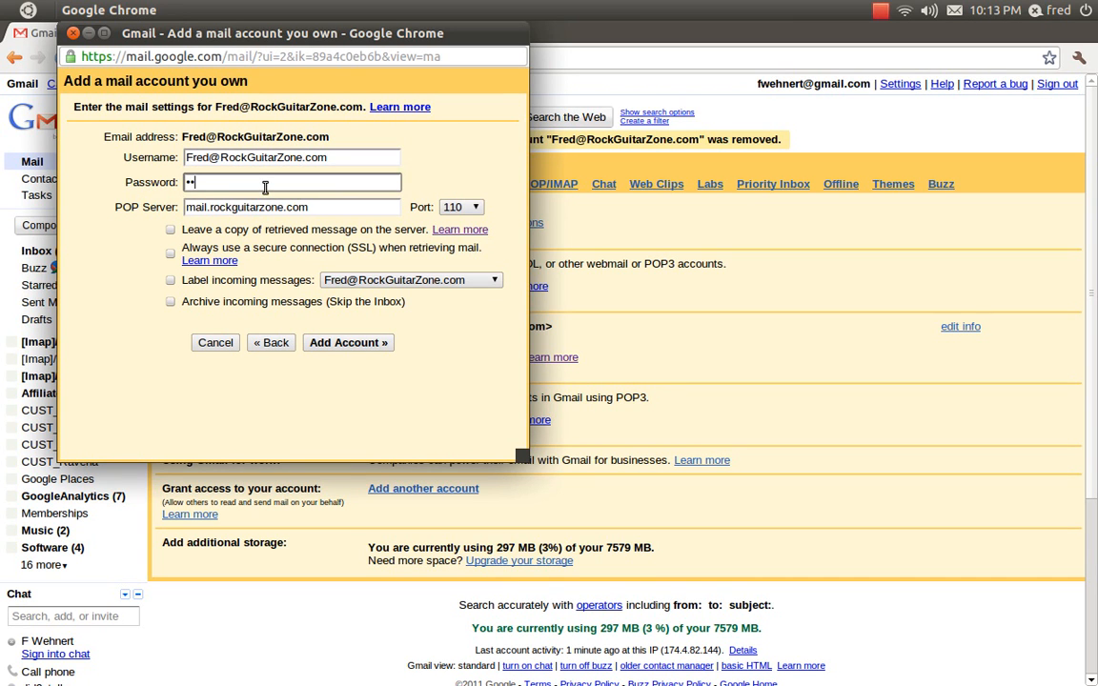
pyautogui.write('•')
pyautogui.click(314, 208)
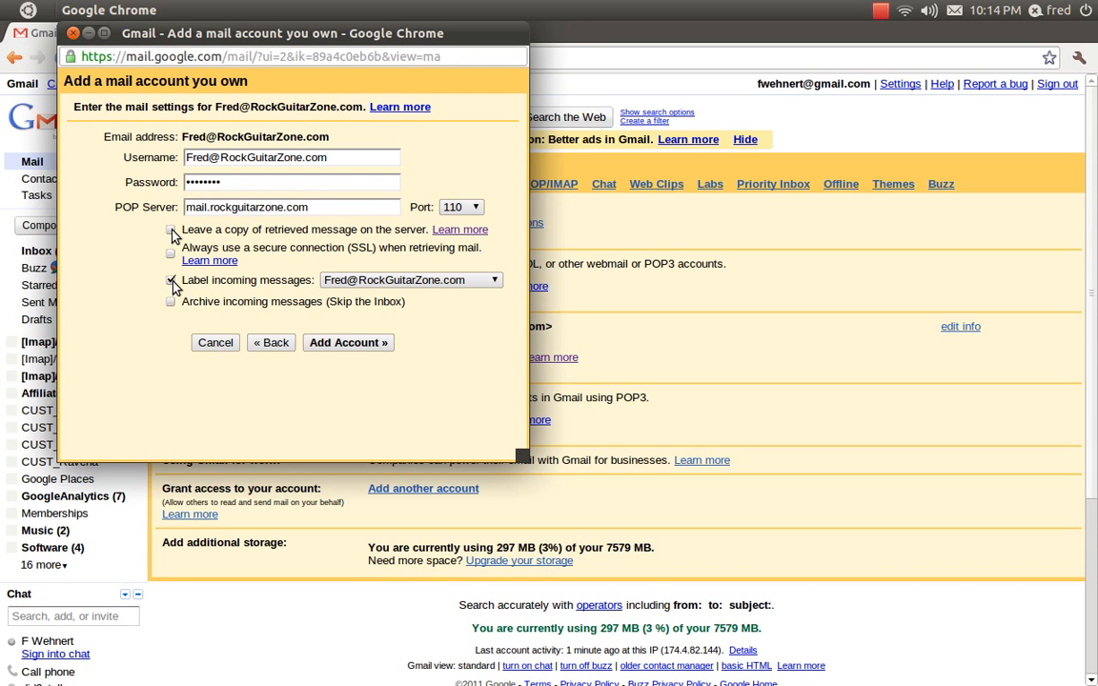
pyautogui.click(369, 345)
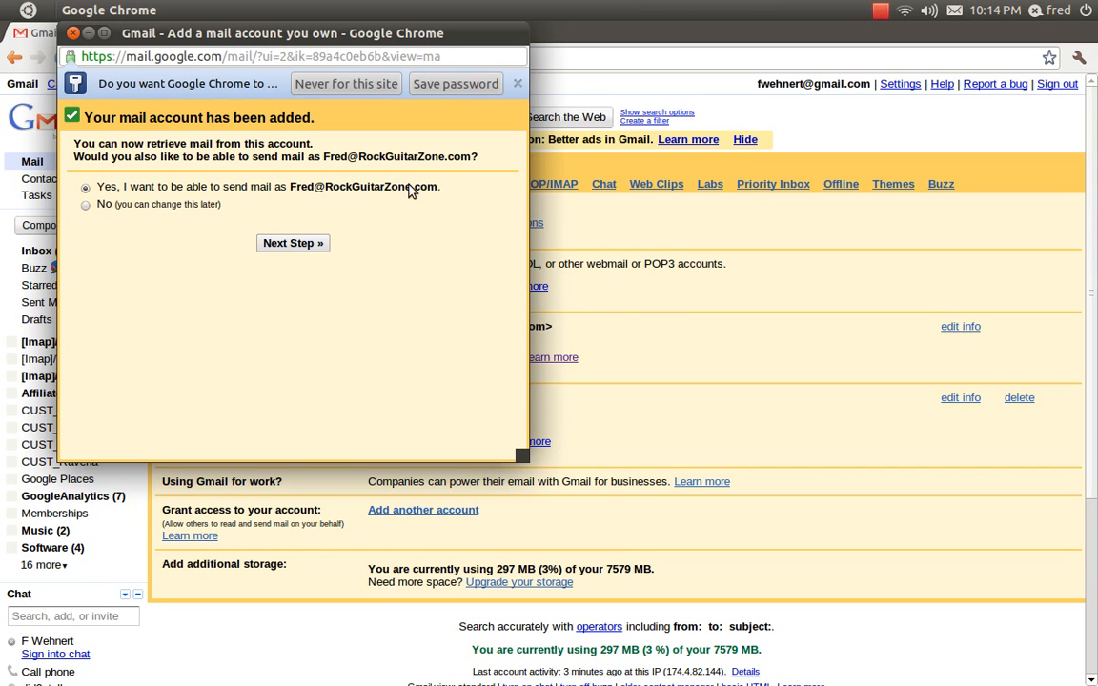
# Choose to send mail as the added address with name F Wehnert through Gmail and send the verification.
pyautogui.click(297, 246)
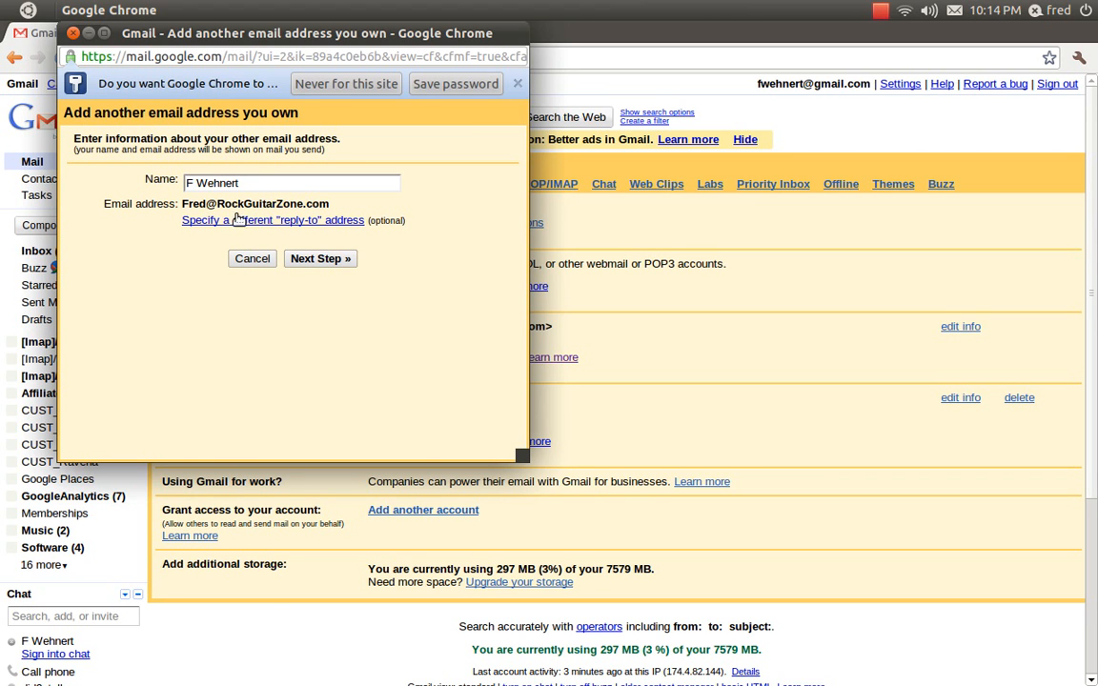
pyautogui.click(301, 260)
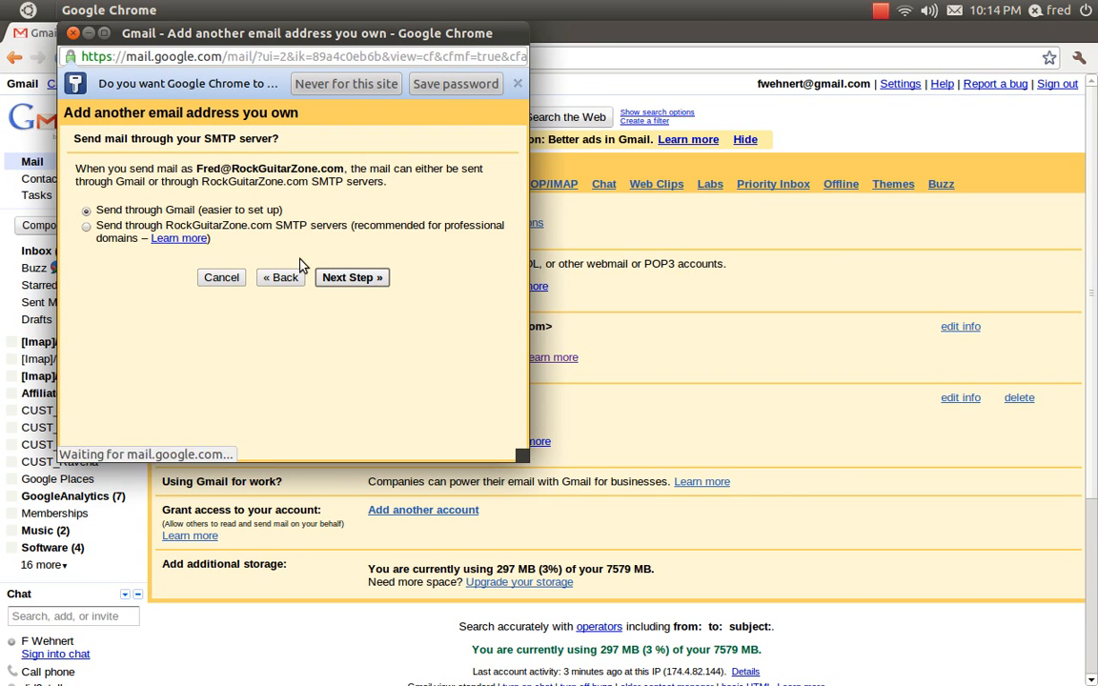
pyautogui.click(352, 282)
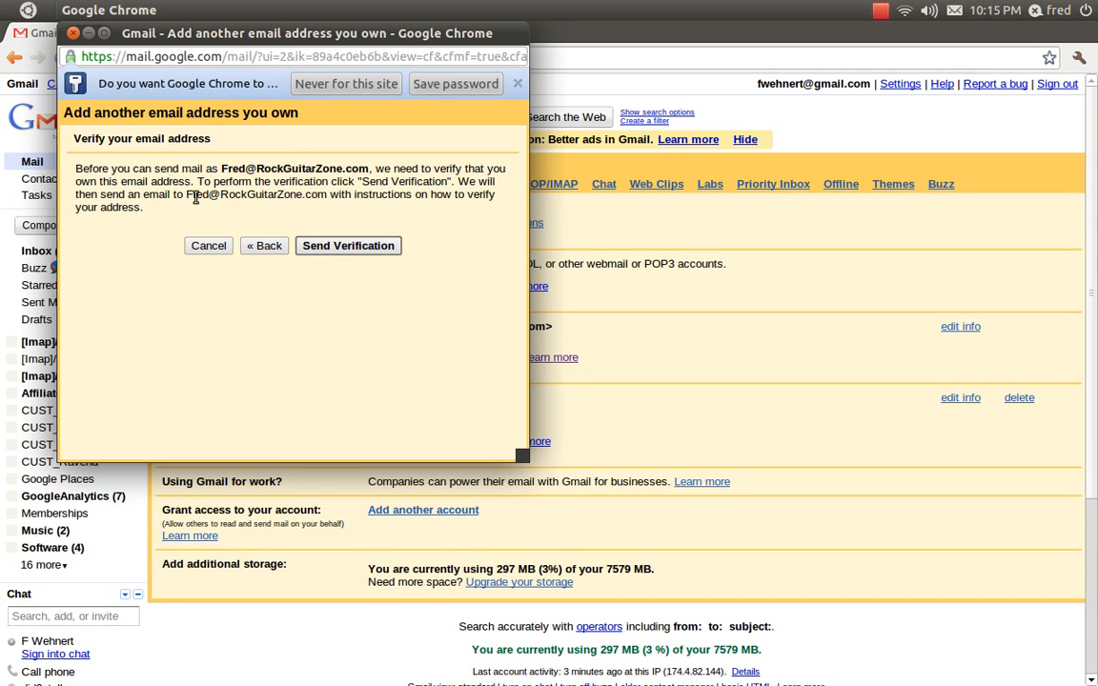
pyautogui.click(362, 249)
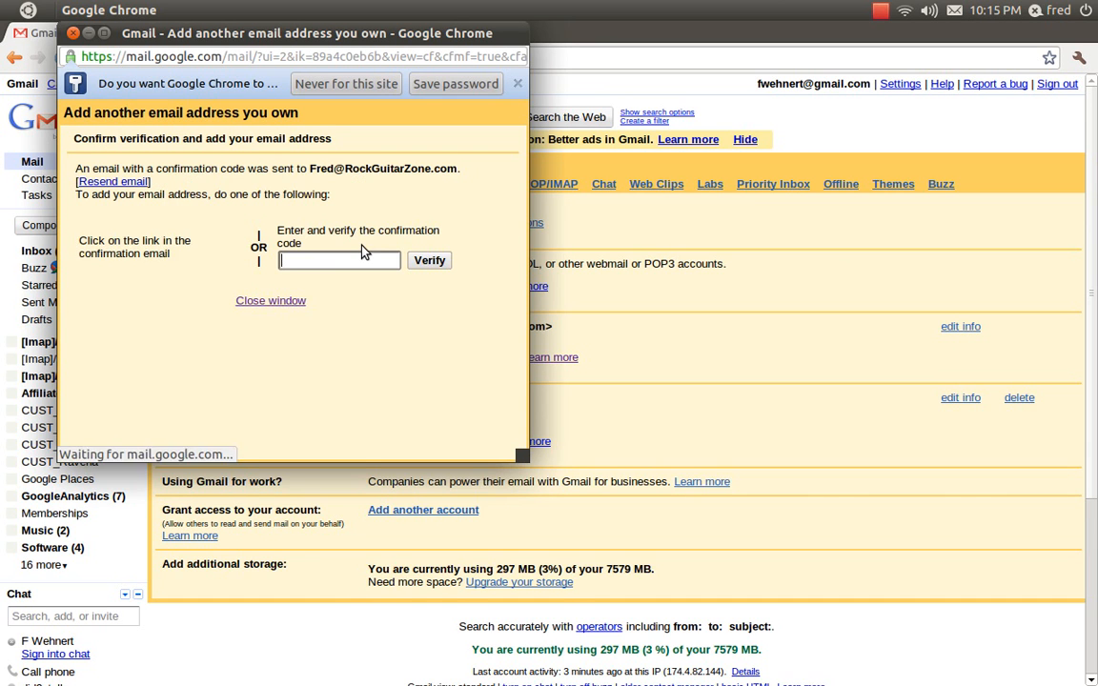
# Move the verification window aside and check the POP3 account for mail now.
pyautogui.moveTo(268, 31); pyautogui.dragTo(730, 65)
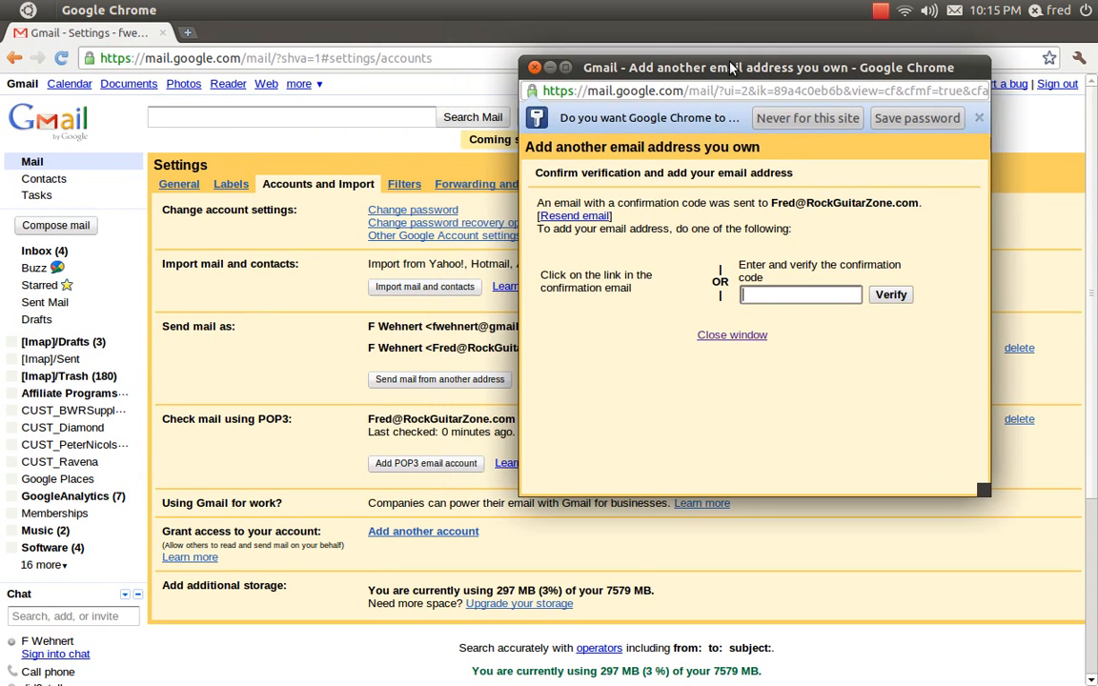
pyautogui.click(783, 295)
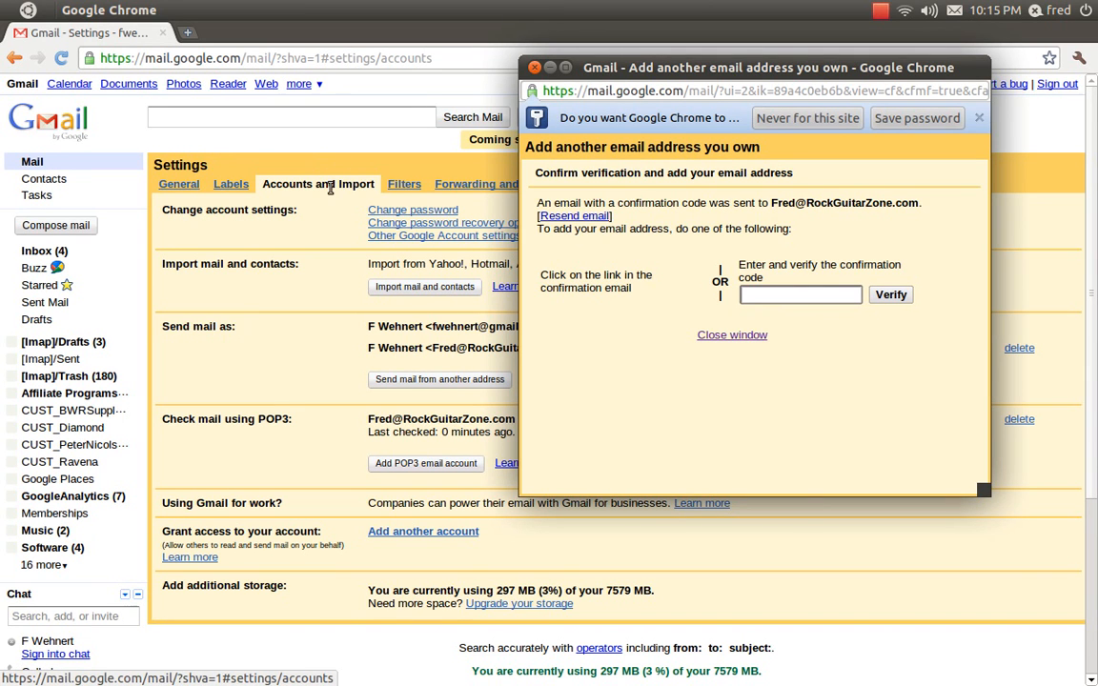
pyautogui.moveTo(613, 69); pyautogui.dragTo(675, 66)
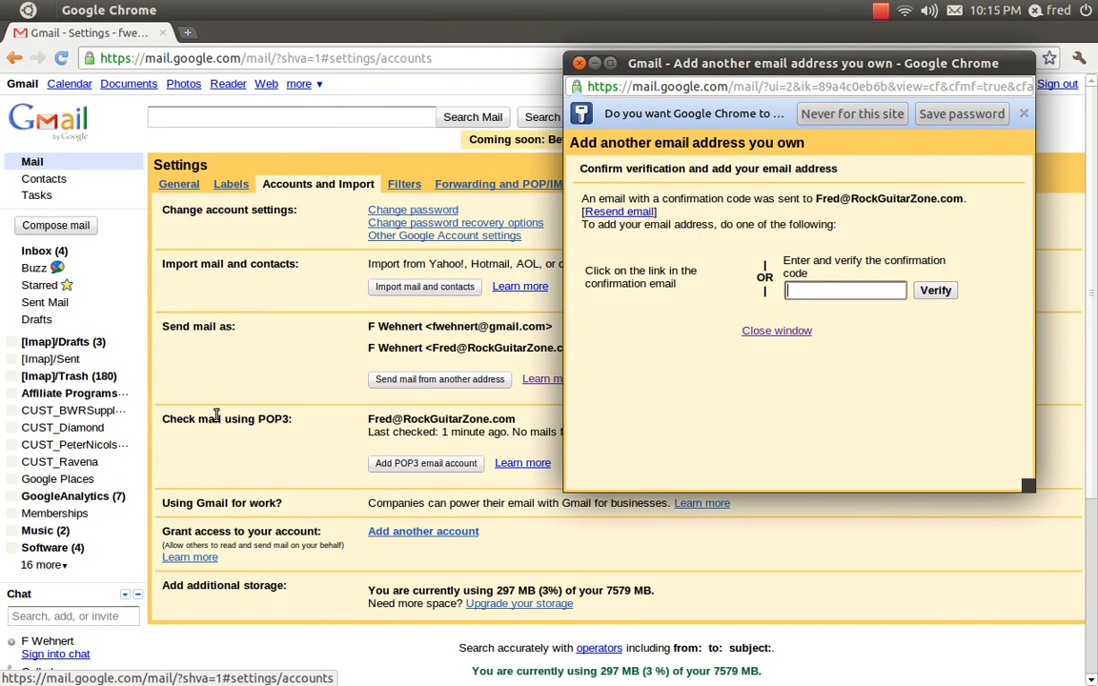
pyautogui.click(195, 384)
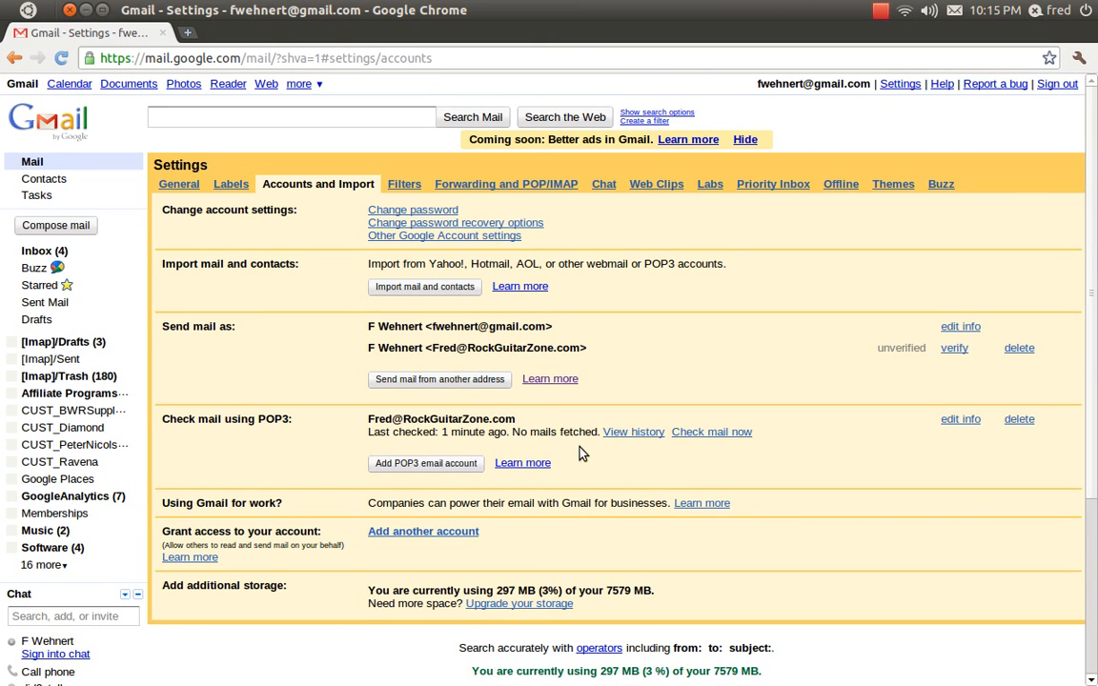
pyautogui.click(720, 432)
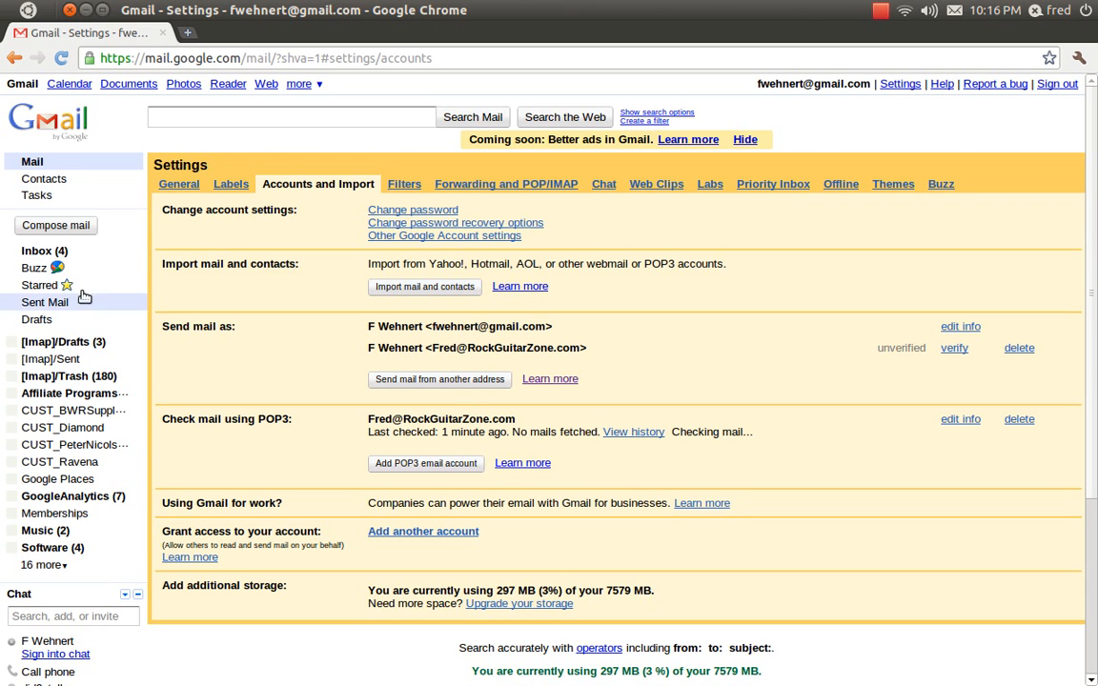
# Open the Gmail Confirmation email for sending mail as the added address from the inbox.
pyautogui.click(44, 256)
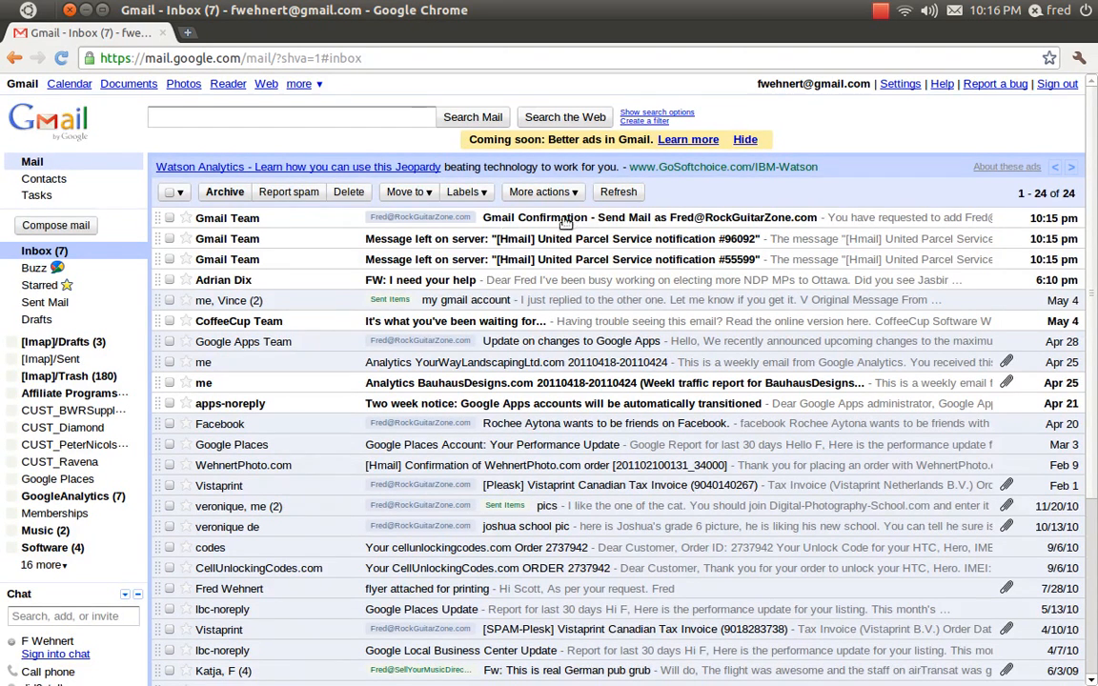
pyautogui.click(700, 222)
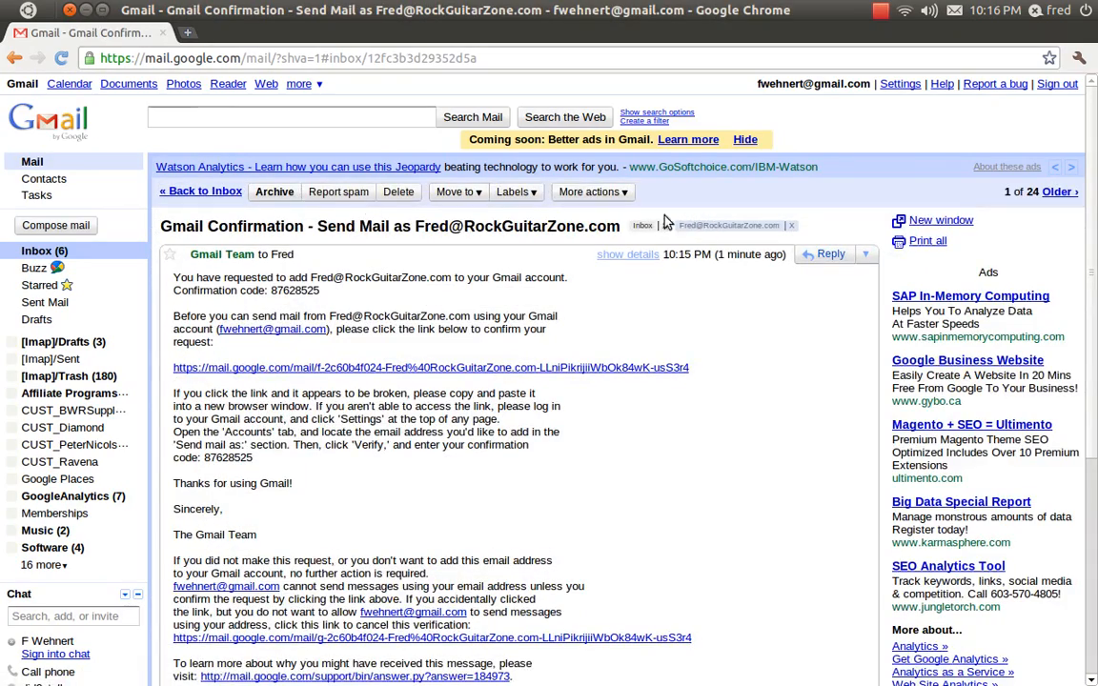
pyautogui.click(15, 58)
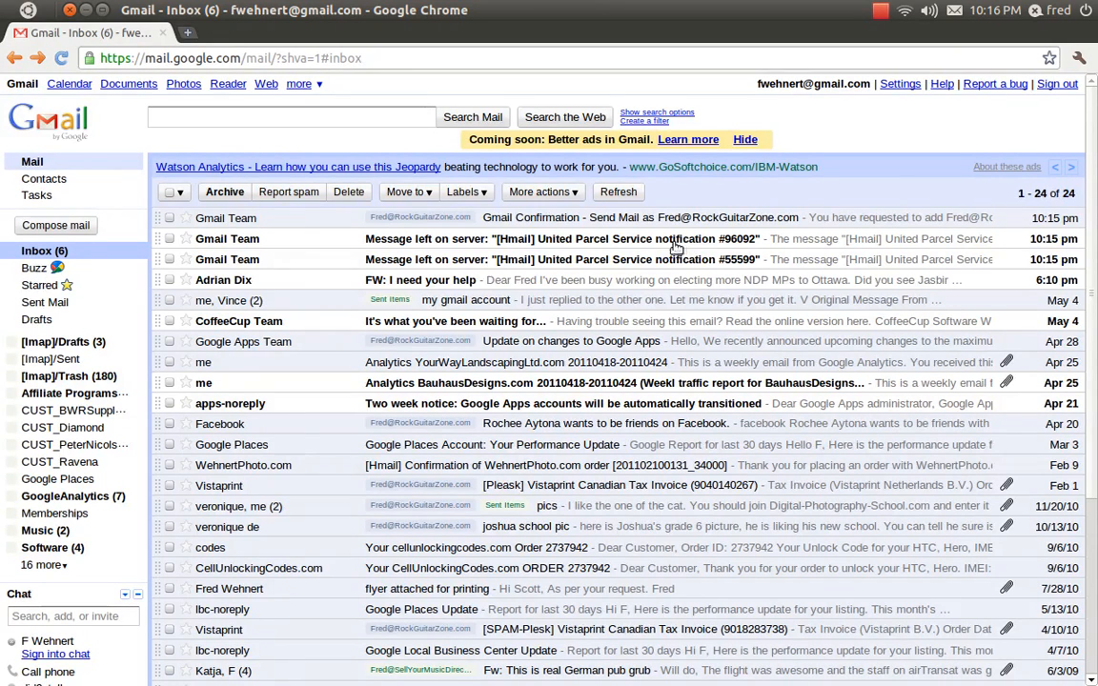
pyautogui.click(742, 227)
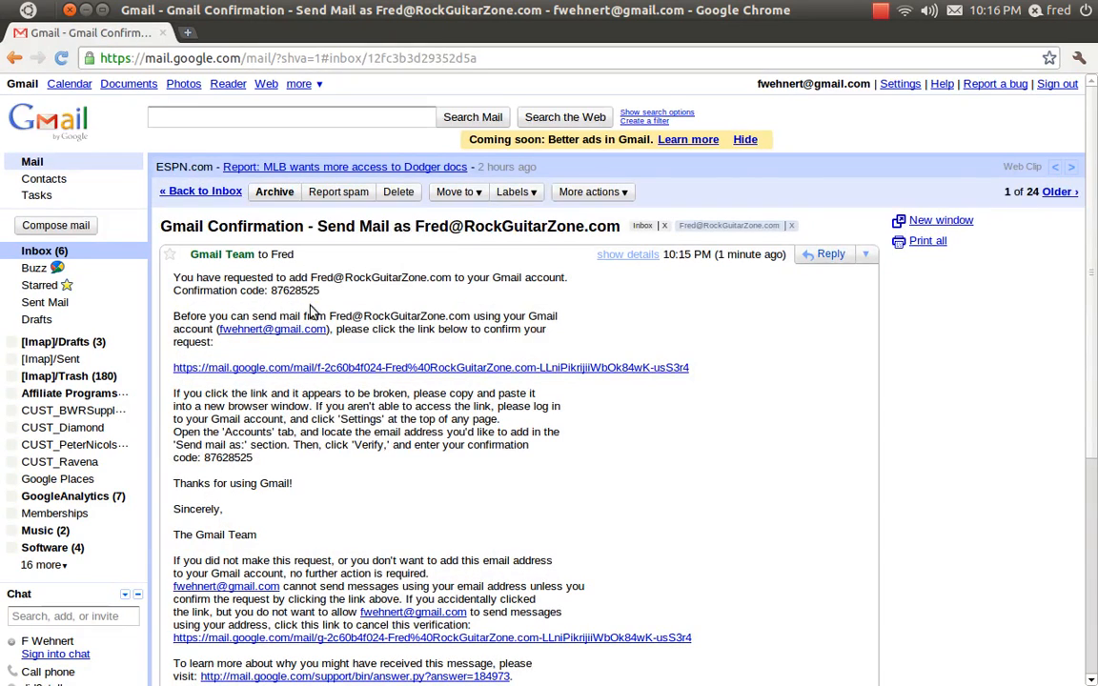
# Copy the confirmation code from the email and switch back to the verification window.
pyautogui.moveTo(320, 291); pyautogui.dragTo(278, 294)
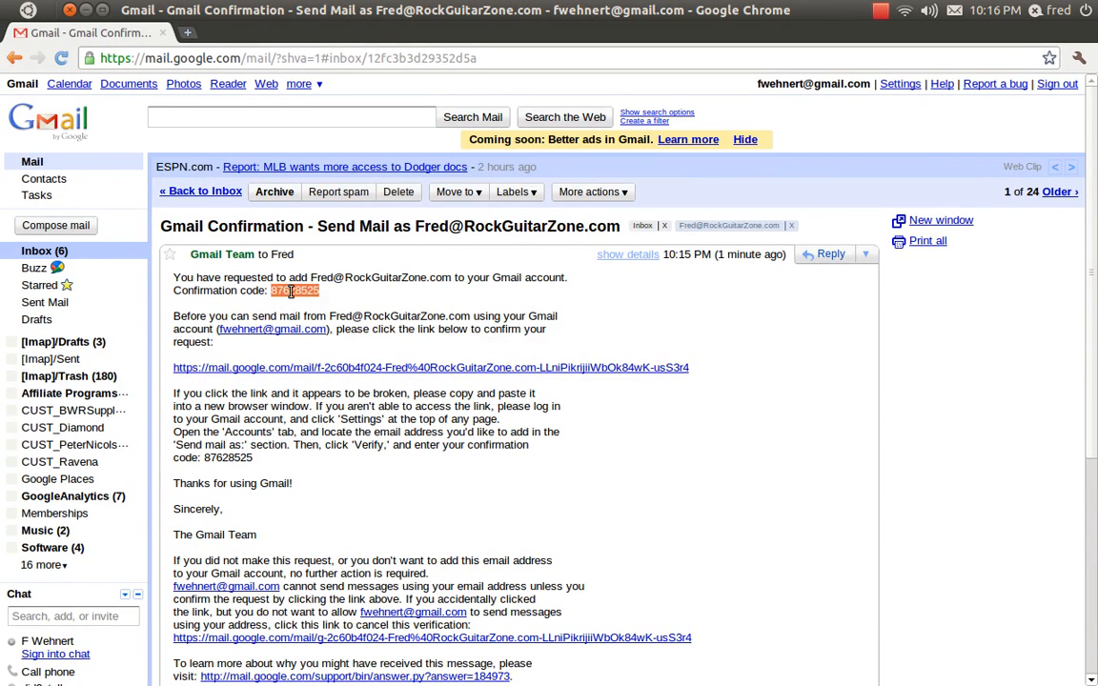
pyautogui.rightClick(291, 292)
pyautogui.click(322, 303)
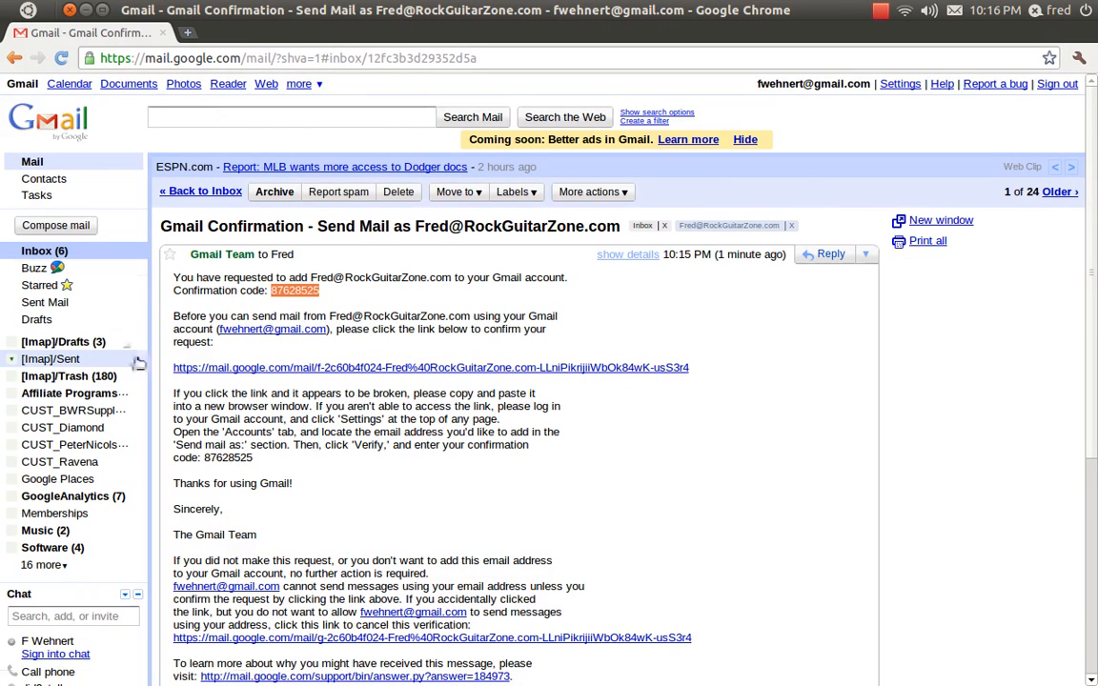
pyautogui.moveTo(3, 303)
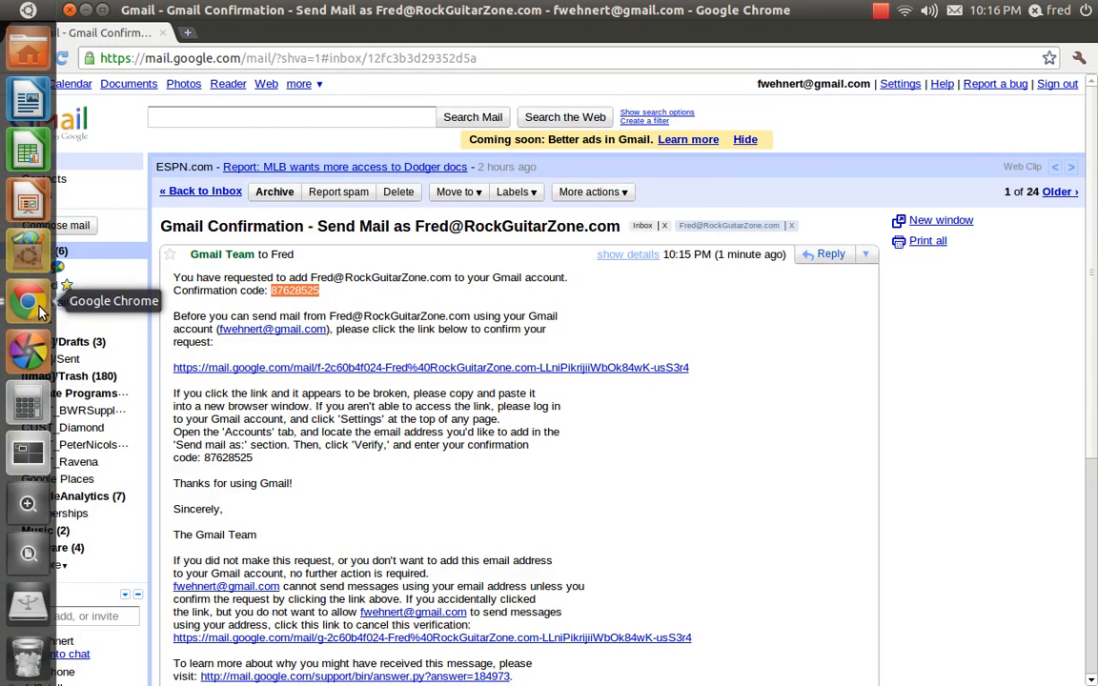
pyautogui.click(33, 291)
pyautogui.click(753, 151)
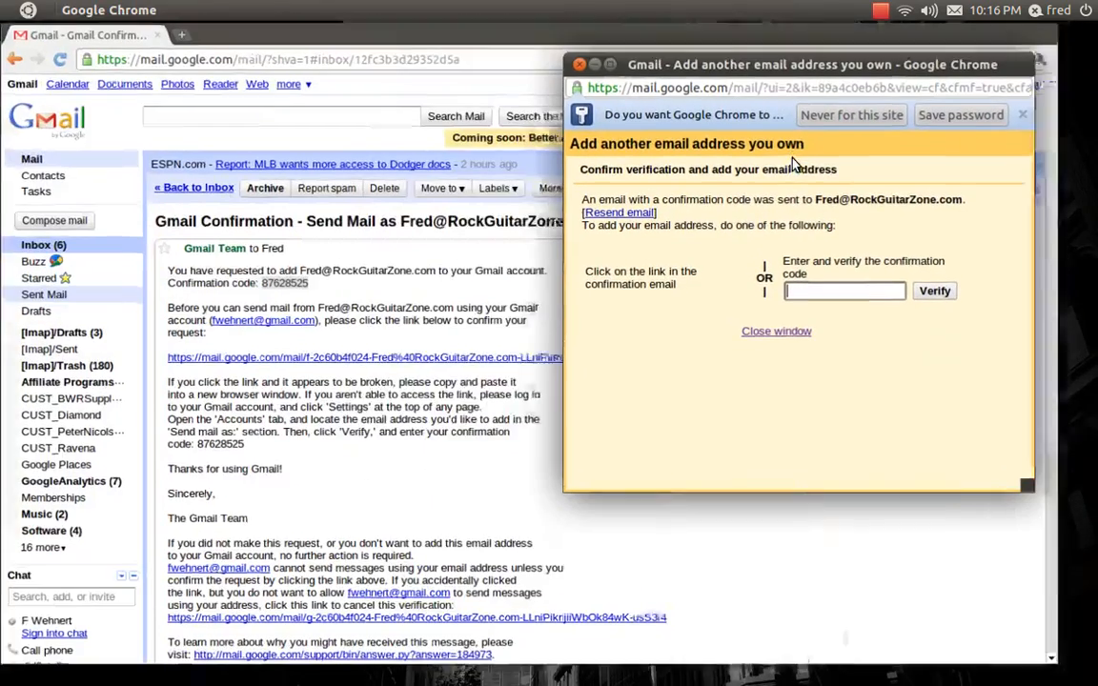
# Try verifying with the code suggested by the confirmation code field.
pyautogui.click(818, 292)
pyautogui.click(817, 292)
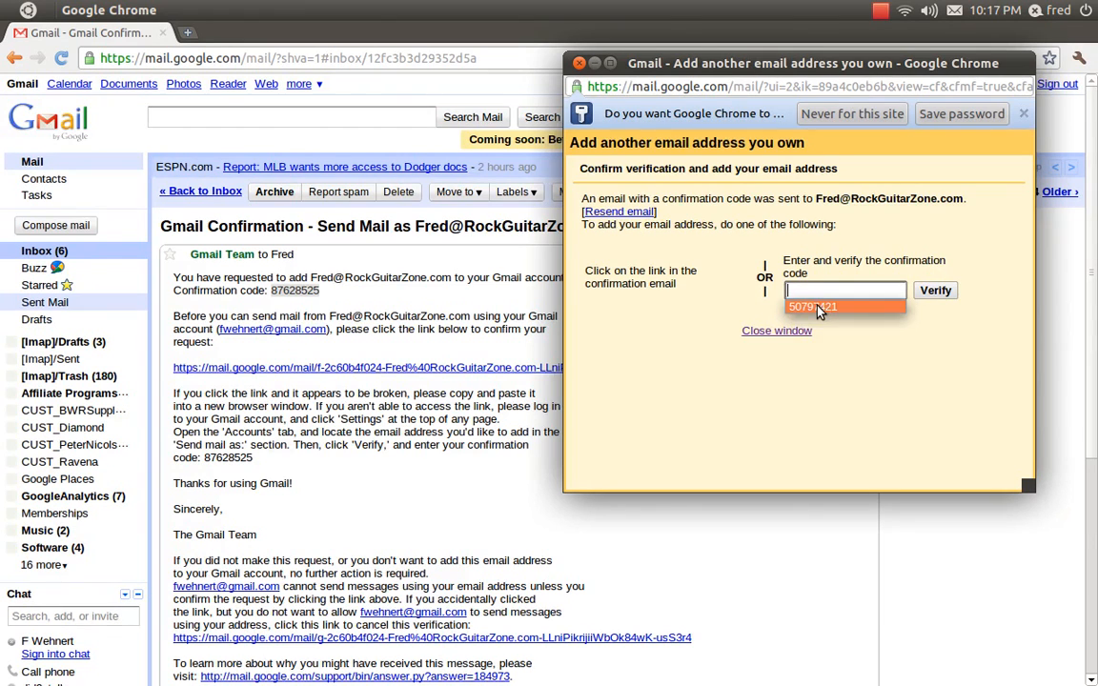
pyautogui.click(816, 308)
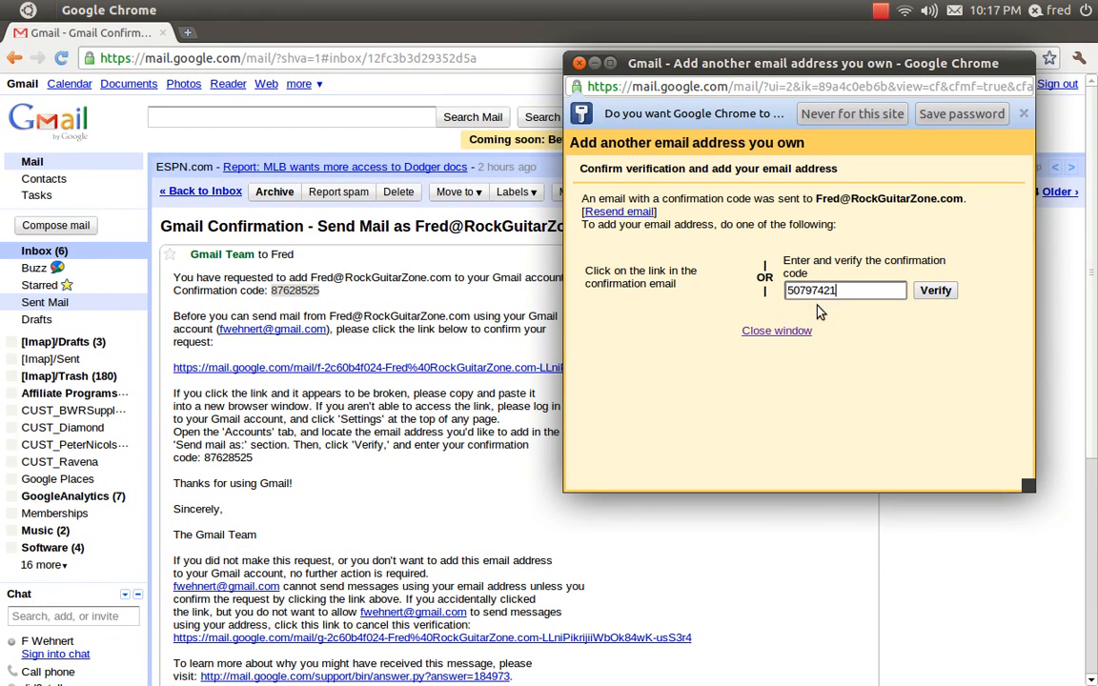
pyautogui.click(938, 292)
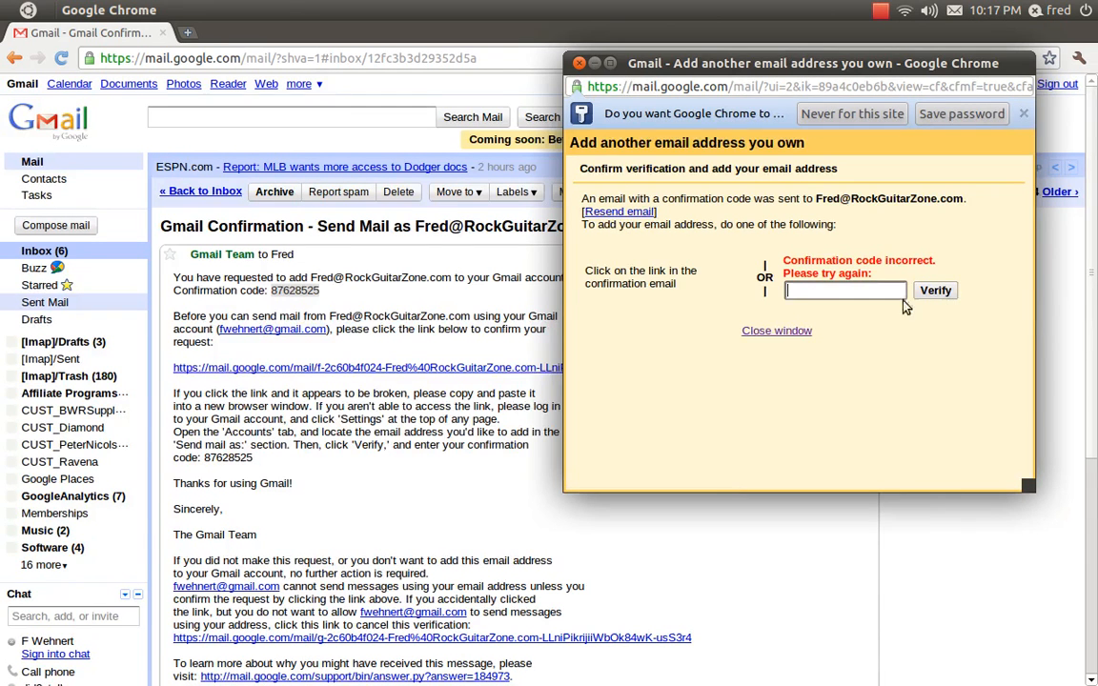
# Select and copy the confirmation code from the email again.
pyautogui.doubleClick(297, 290)
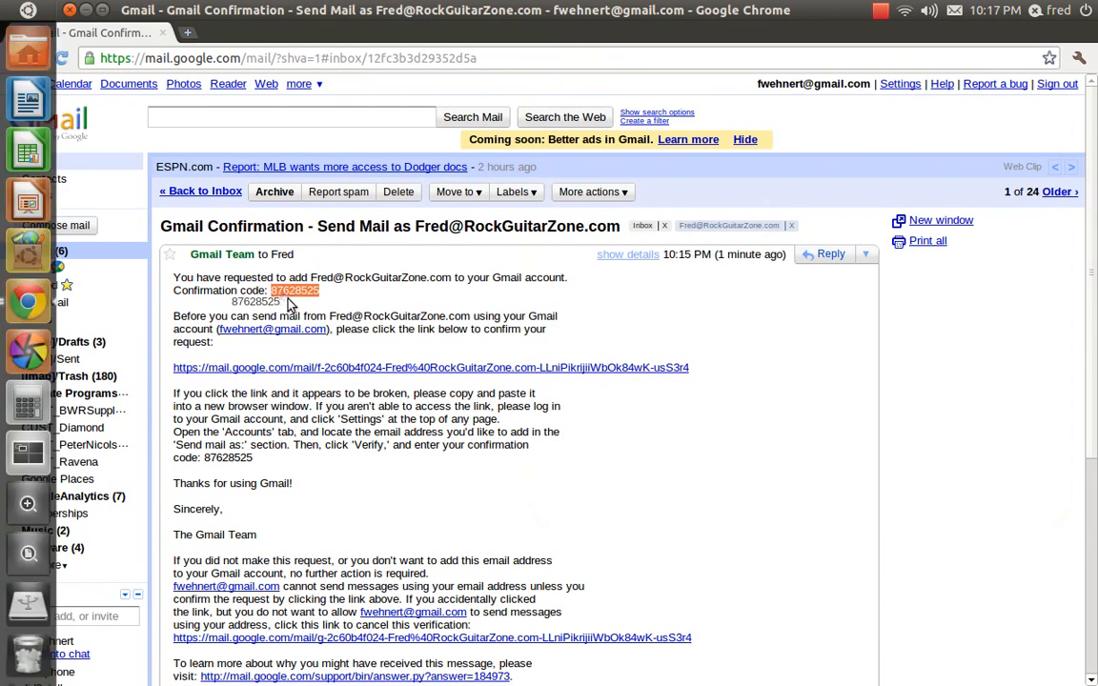
pyautogui.rightClick(302, 292)
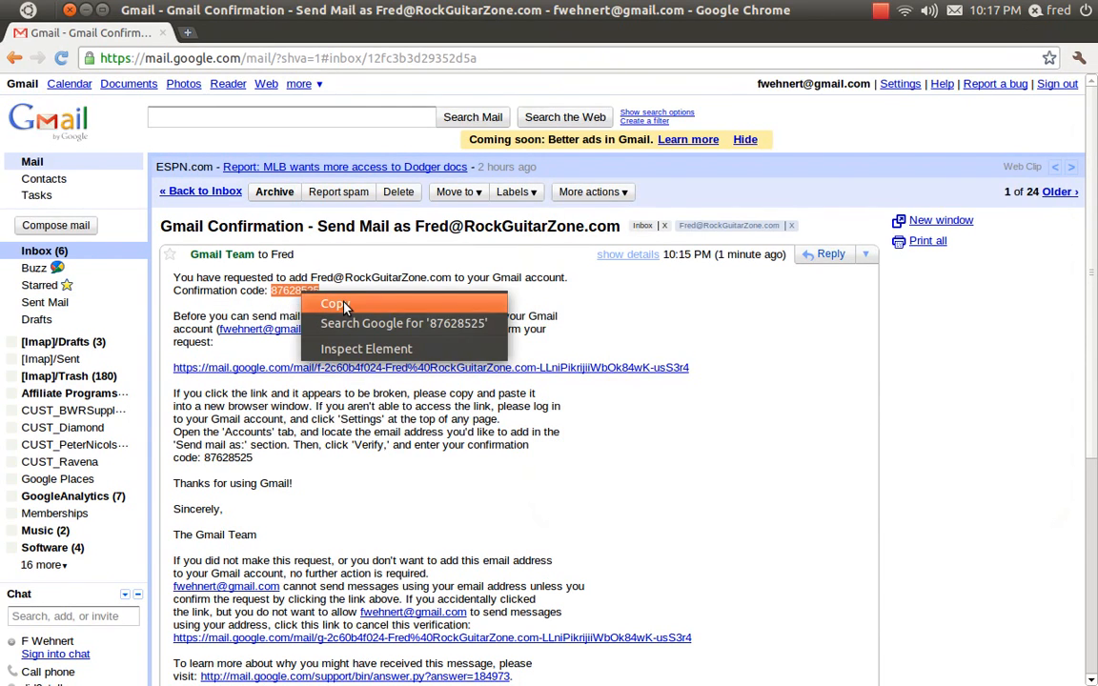
pyautogui.click(344, 305)
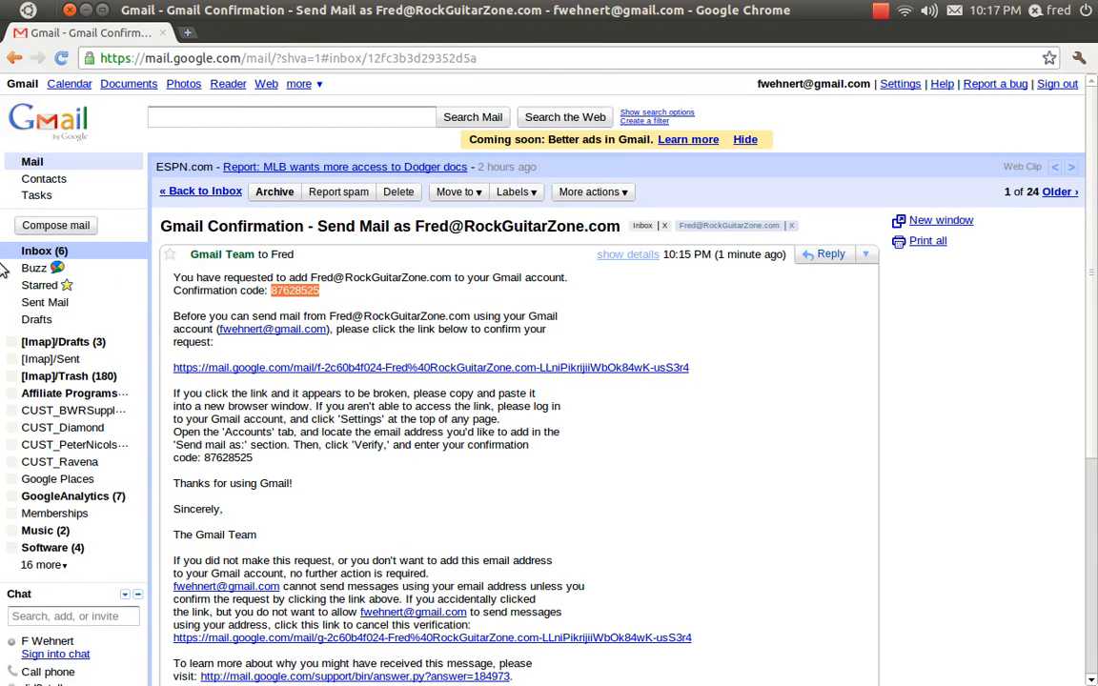
# Paste the copied confirmation code into the verification window and verify it.
pyautogui.moveTo(2, 271)
pyautogui.click(28, 303)
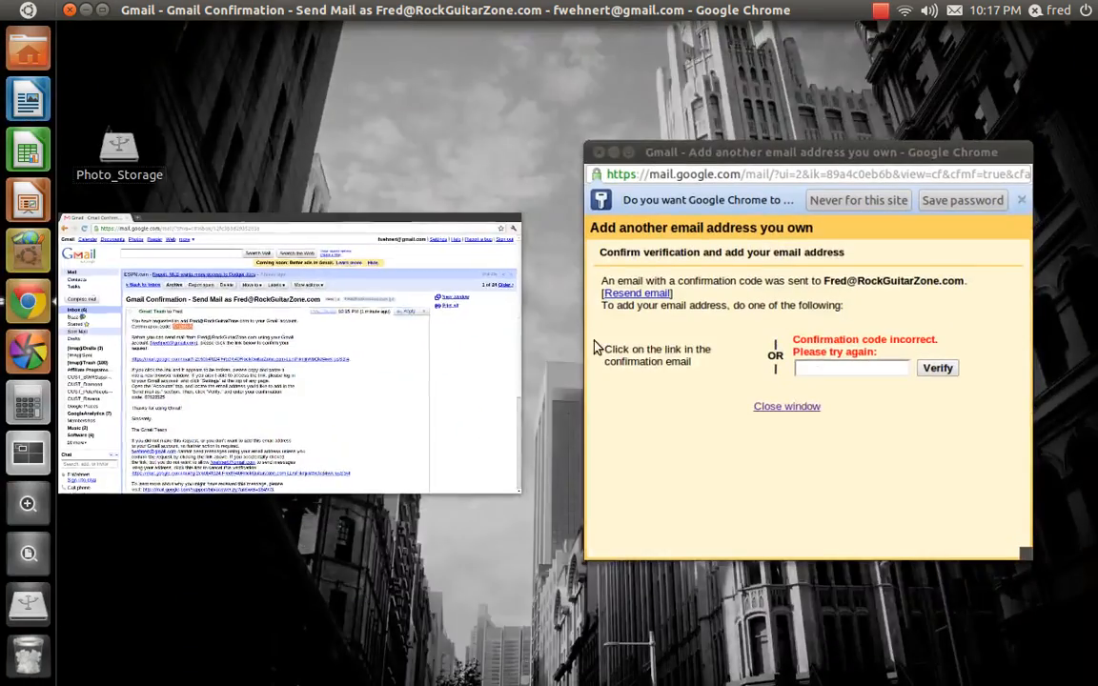
pyautogui.click(858, 372)
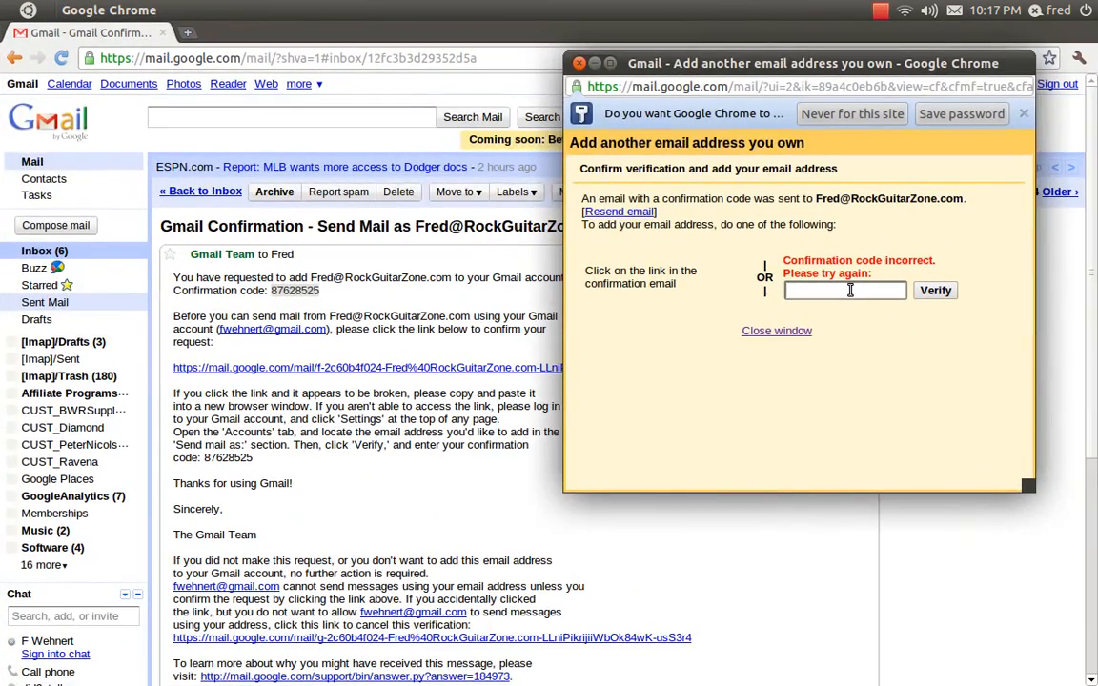
pyautogui.click(850, 289)
pyautogui.press('Down')
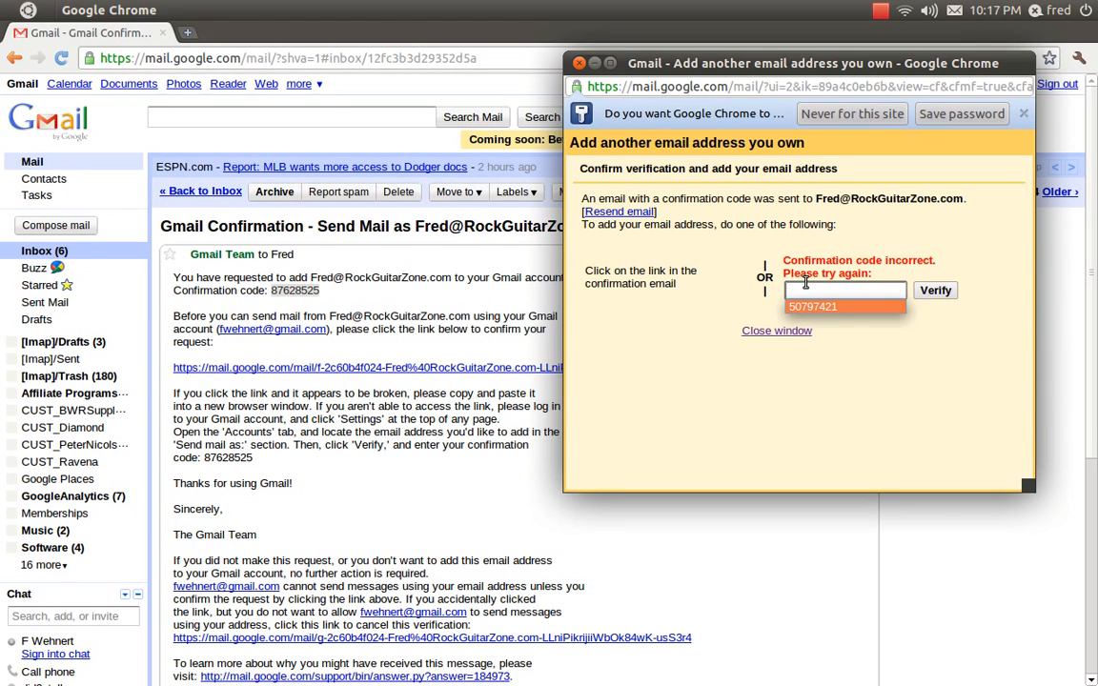
pyautogui.hotkey('ctrl', 'v')
pyautogui.click(937, 292)
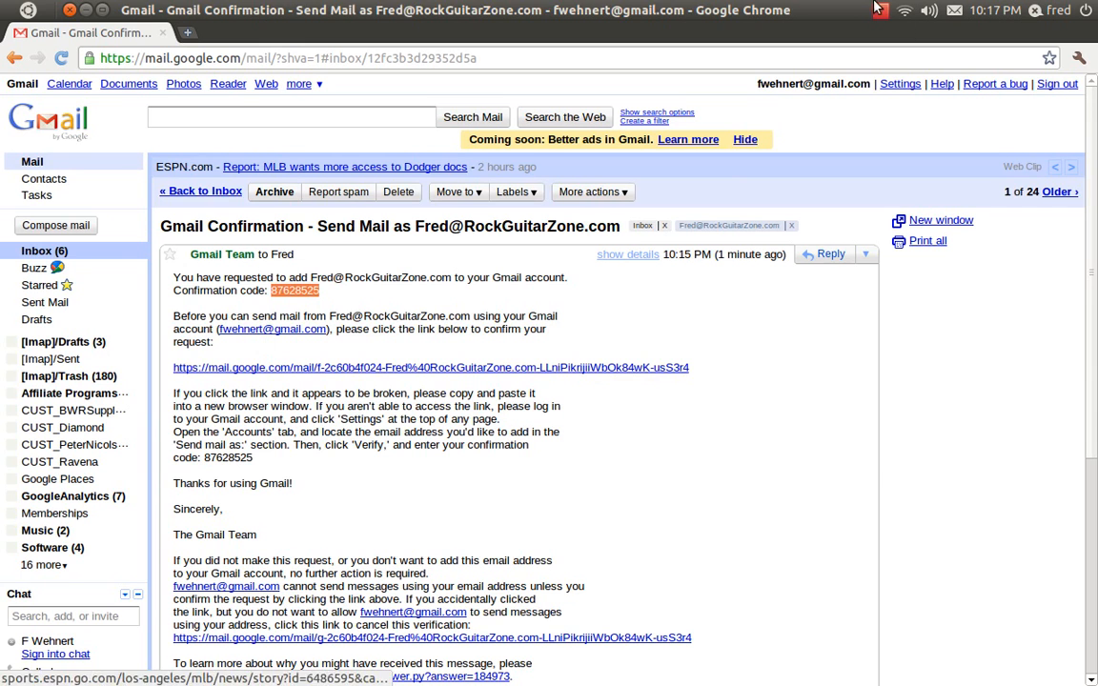
# In Accounts and Import settings, choose to reply from the same address the message was sent to.
pyautogui.click(897, 84)
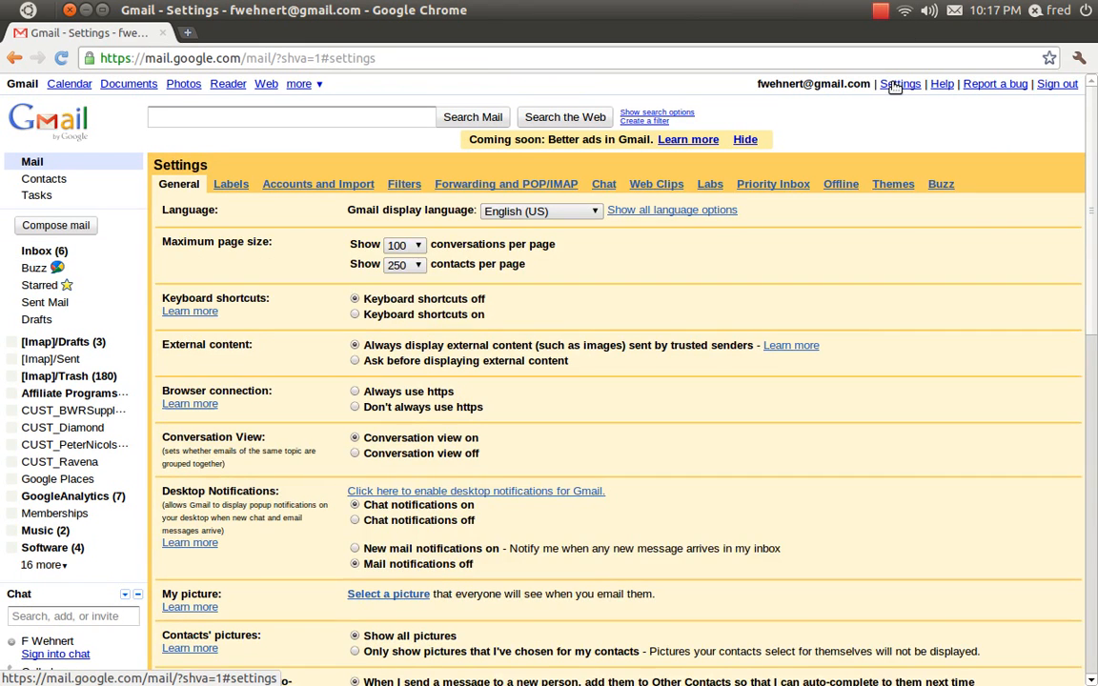
pyautogui.click(355, 187)
pyautogui.scroll(-1, 667, 325)
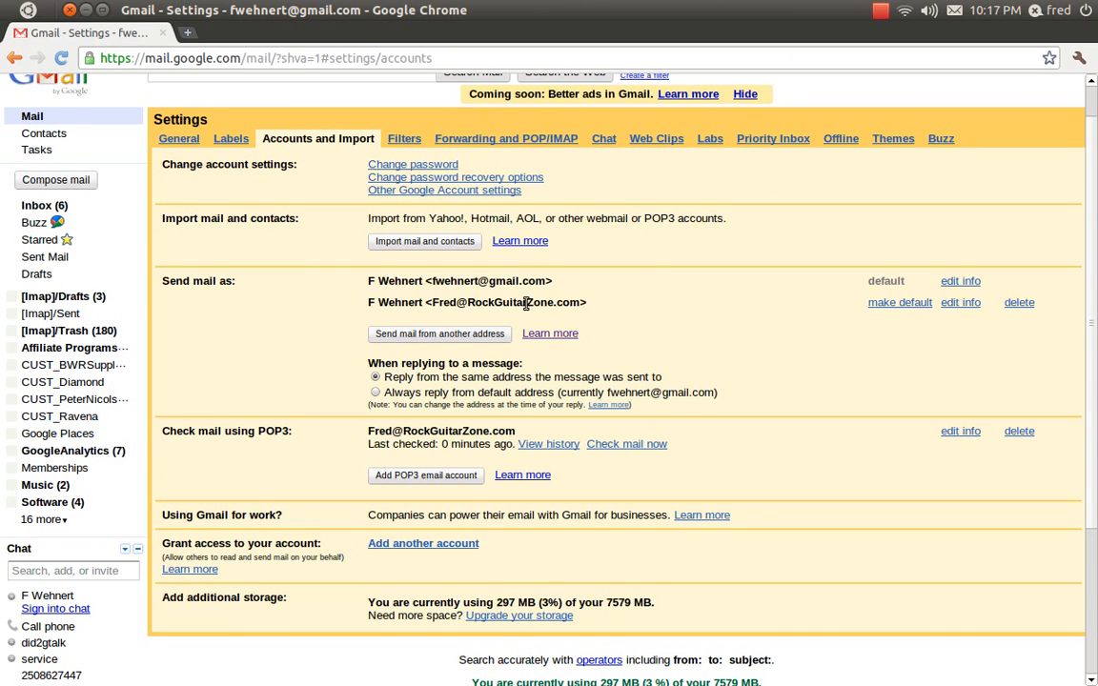
pyautogui.click(375, 378)
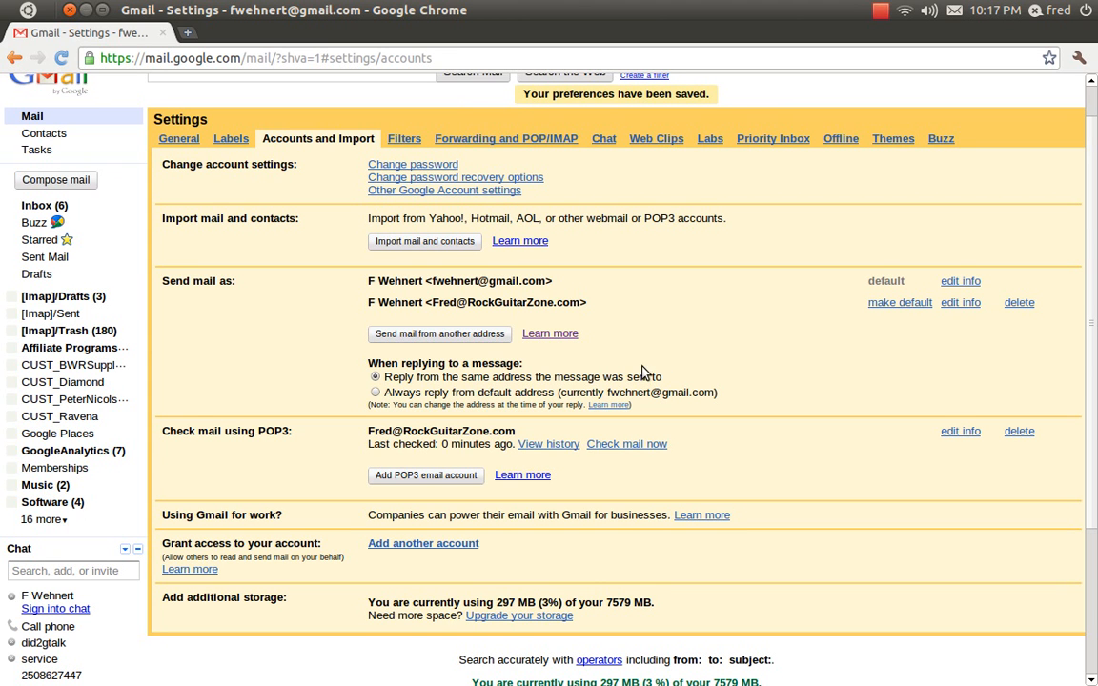
# Return to the inbox and sign out of Gmail.
pyautogui.scroll(-4, 710, 377)
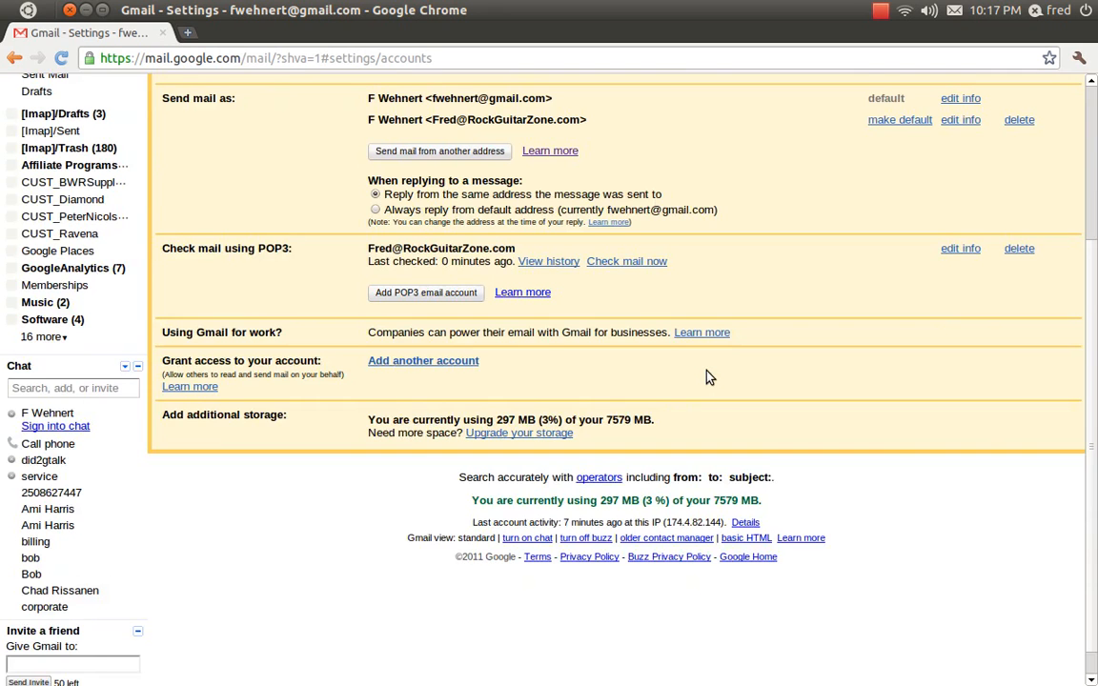
pyautogui.scroll(5, 707, 377)
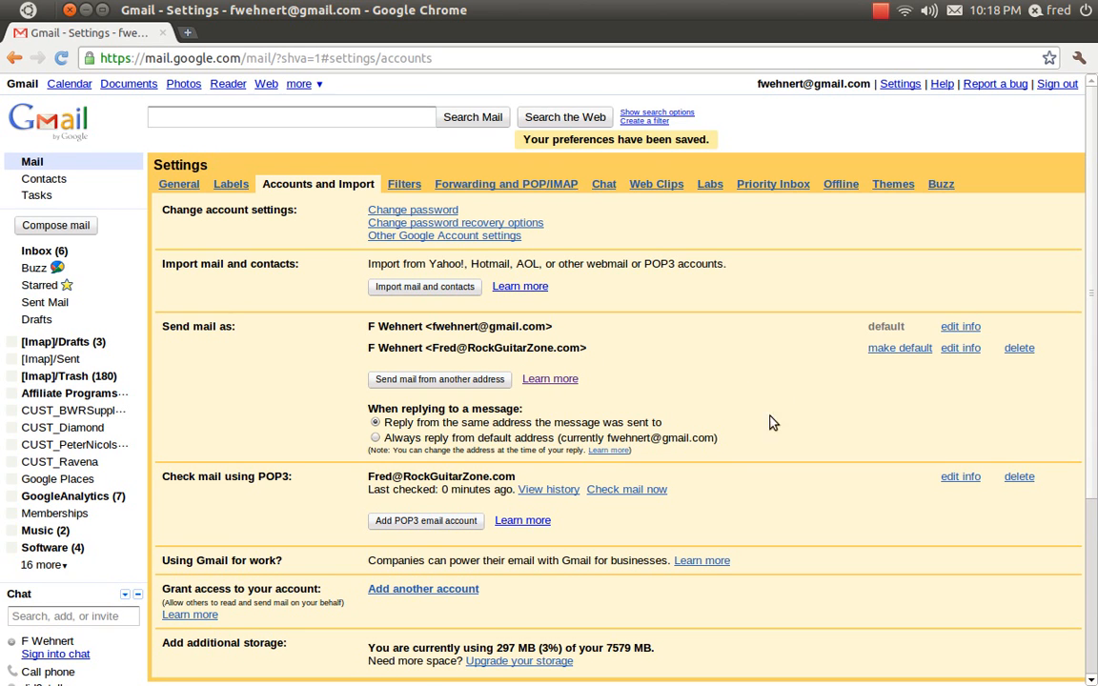
pyautogui.click(30, 251)
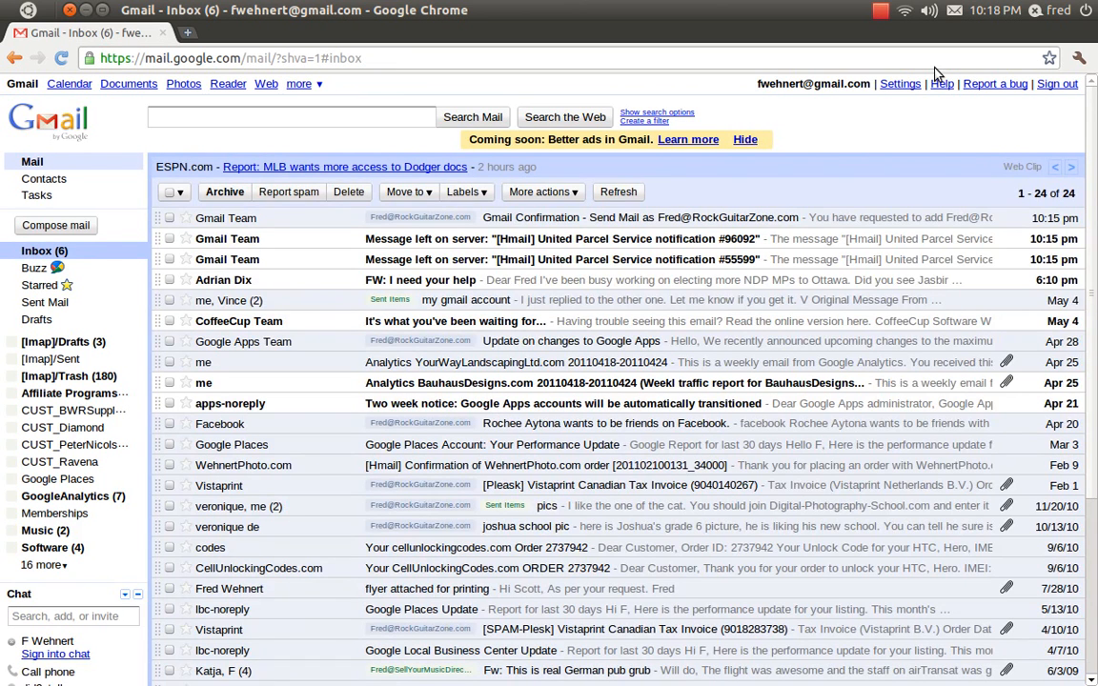
pyautogui.click(1052, 84)
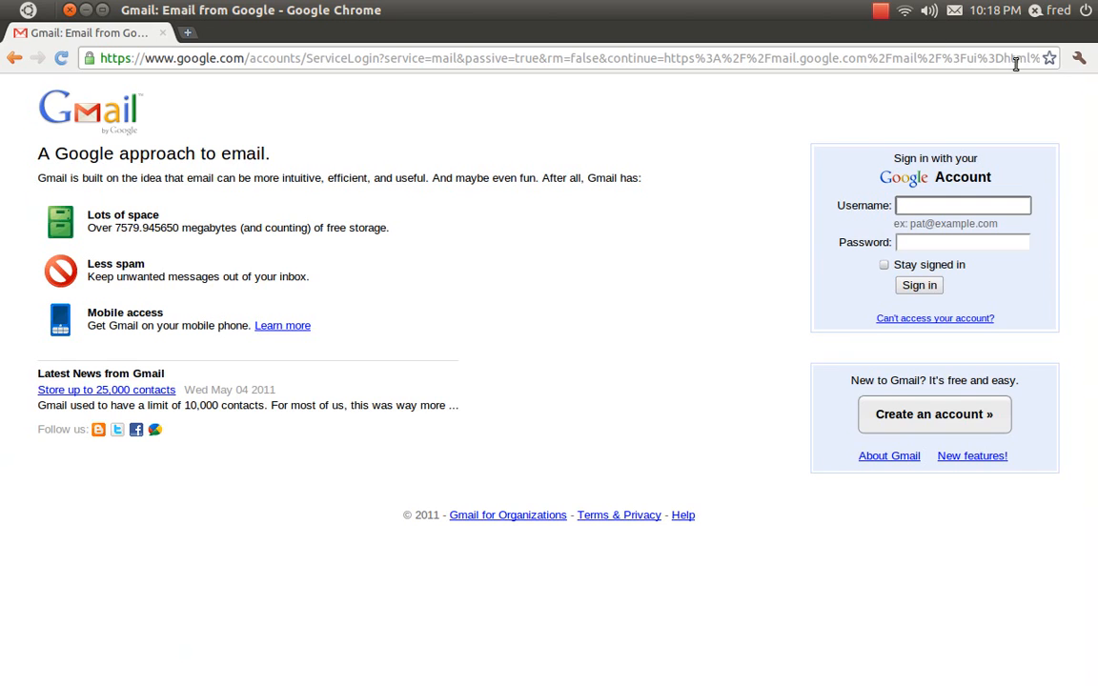
# Open the network connection menu.
pyautogui.click(885, 15)
pyautogui.moveTo(907, 21)
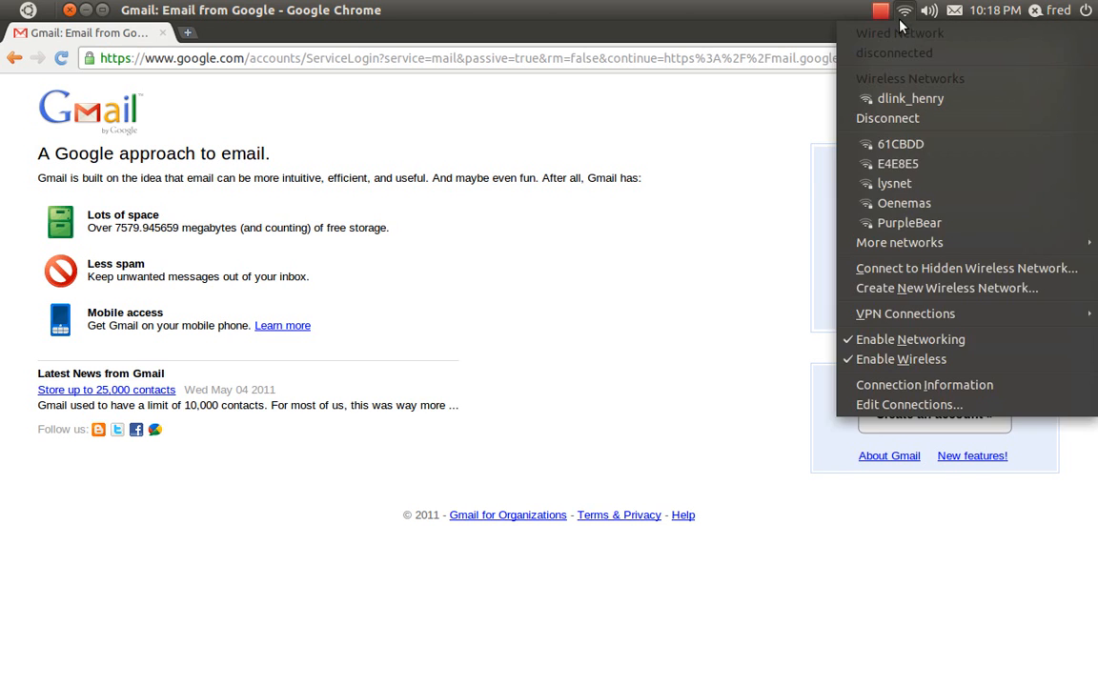